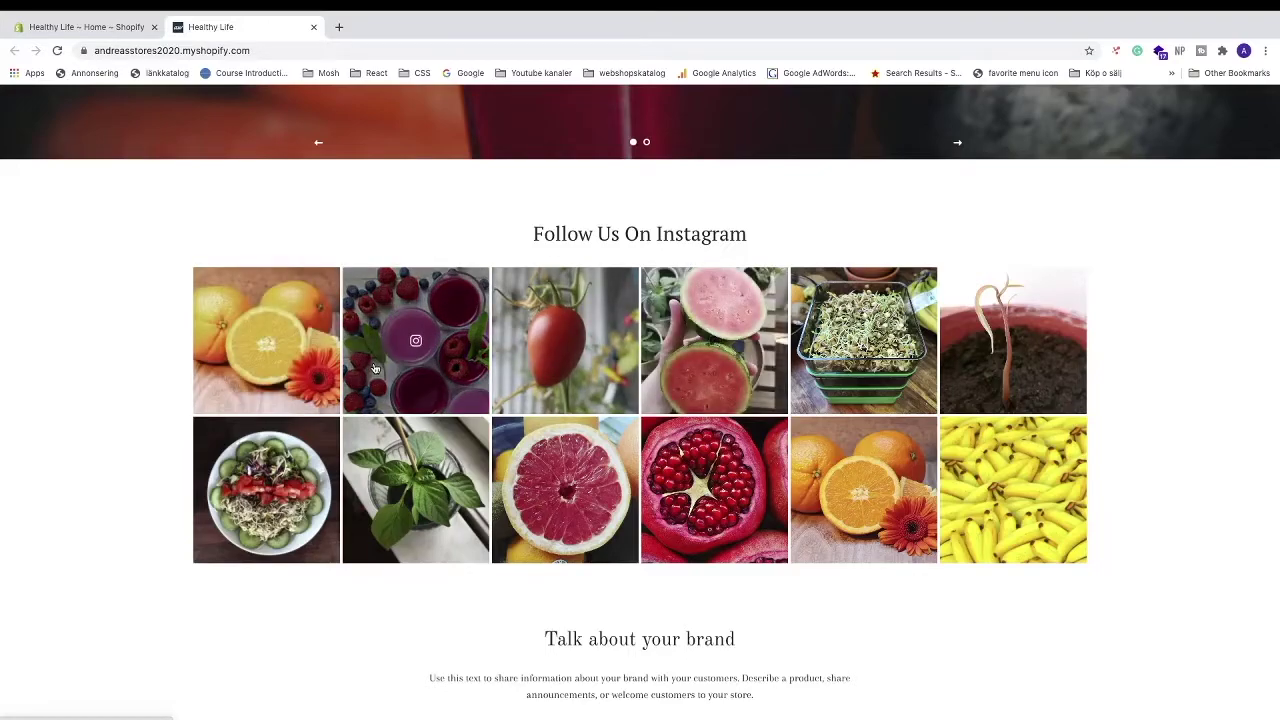
- View the tomato post from the storefront's Instagram feed on Instagram and return to the store page
{"action": "left_click", "coordinate": [564, 345]}
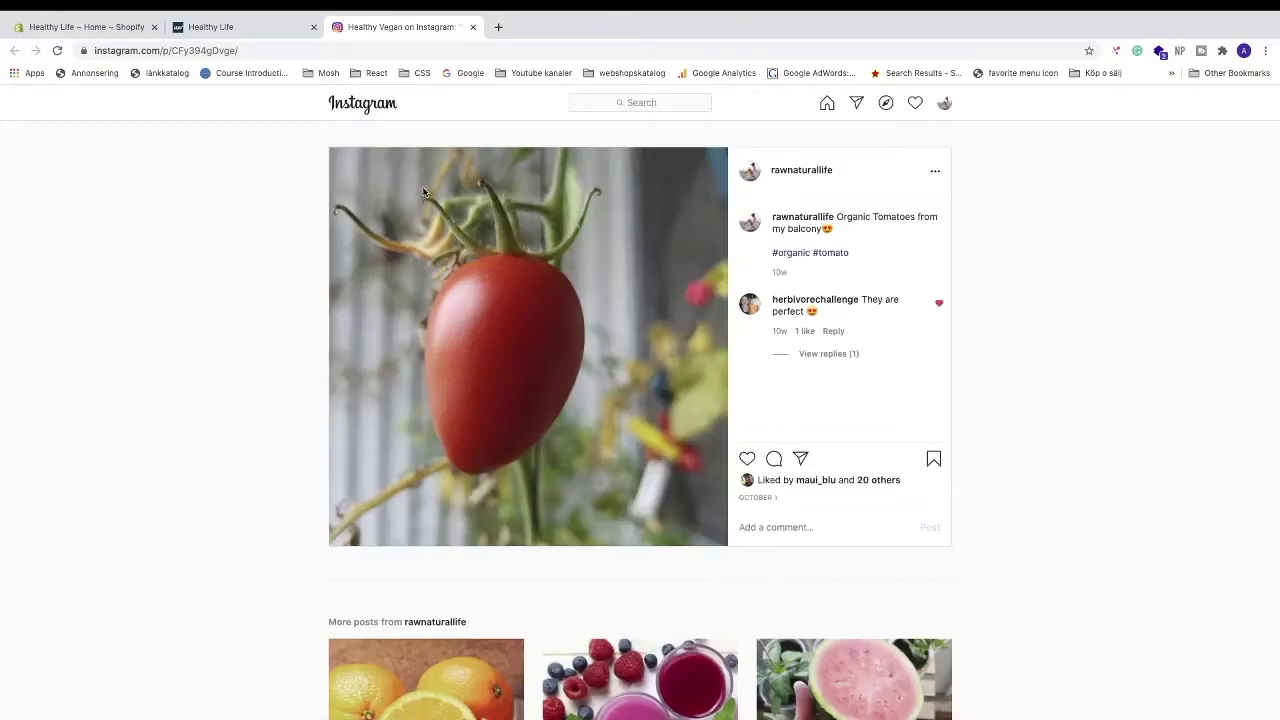
{"action": "left_click", "coordinate": [246, 36]}
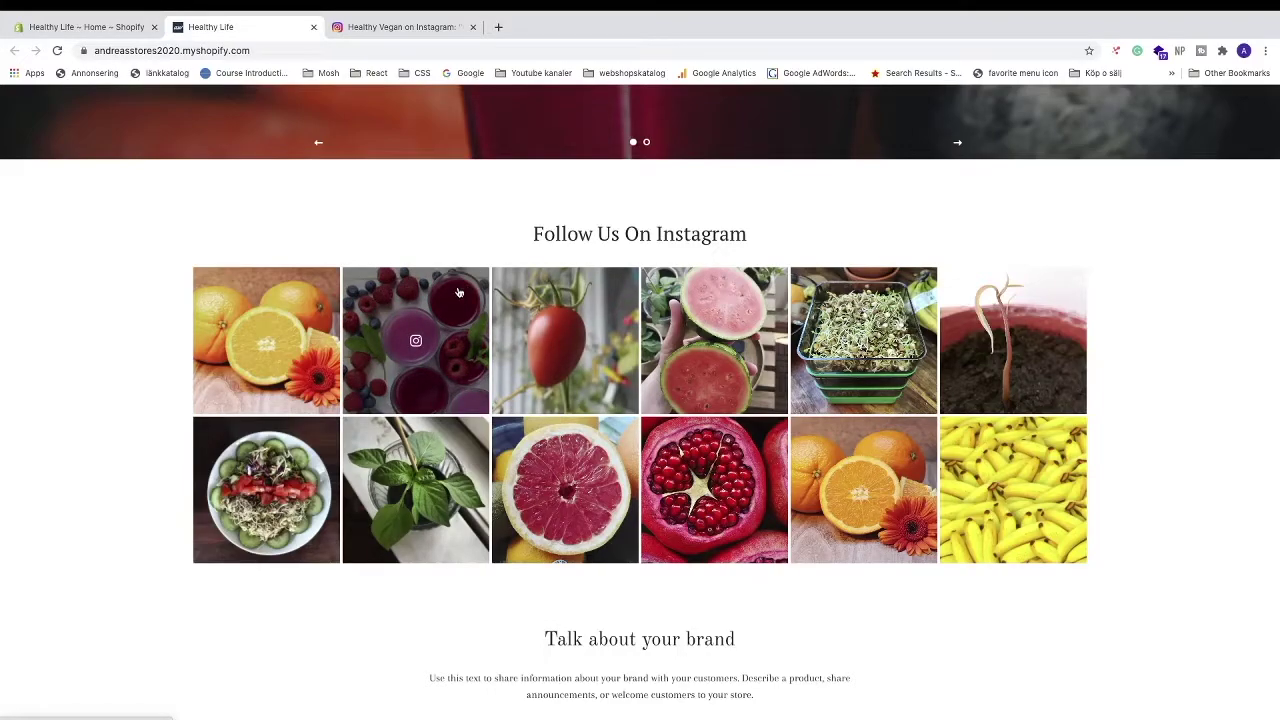
- Open the Shopify App Store from the Apps page of the store's admin
{"action": "left_click", "coordinate": [70, 27]}
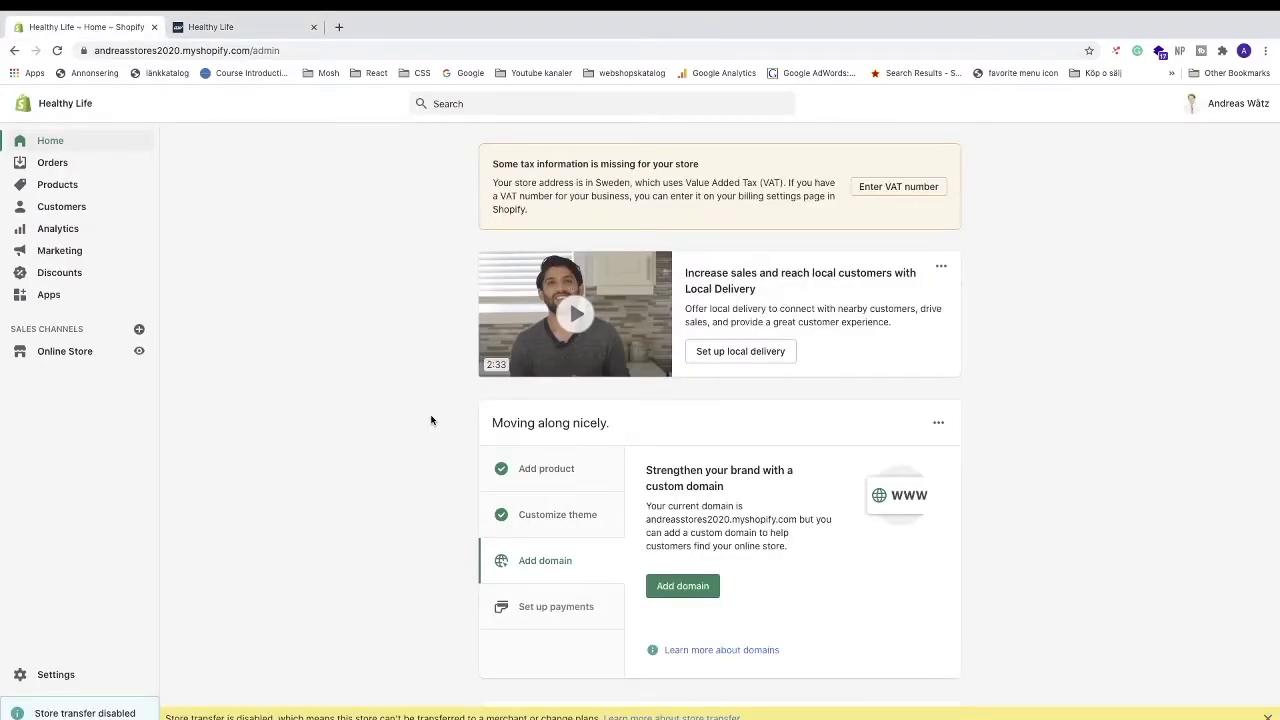
{"action": "left_click", "coordinate": [48, 296]}
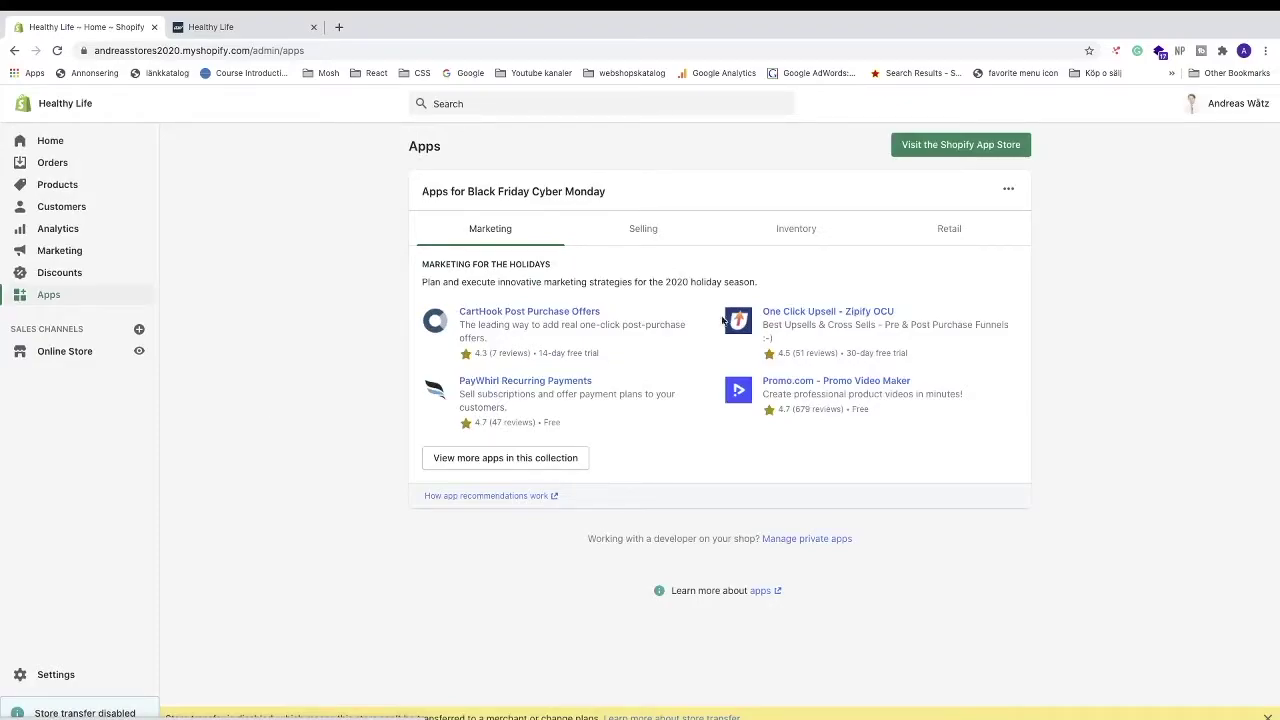
{"action": "scroll", "coordinate": [948, 158], "scroll_direction": "up", "scroll_amount": 5}
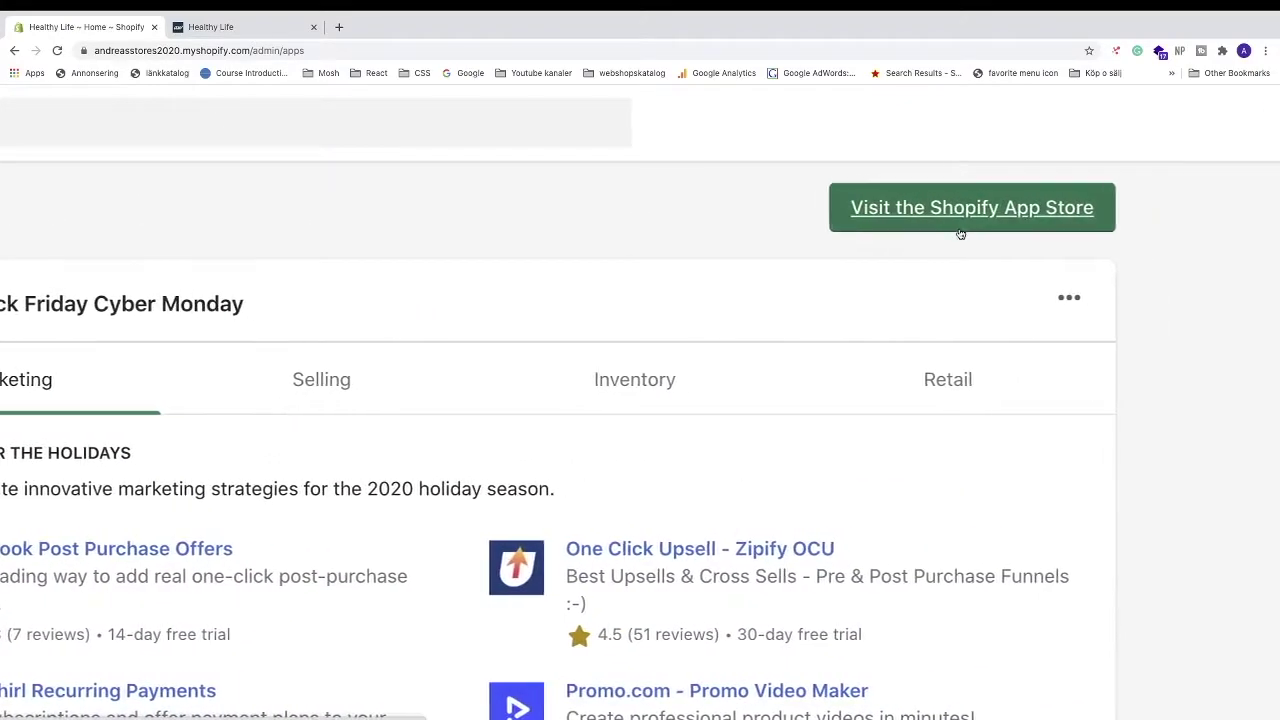
{"action": "scroll", "coordinate": [960, 234], "scroll_direction": "right", "scroll_amount": 2}
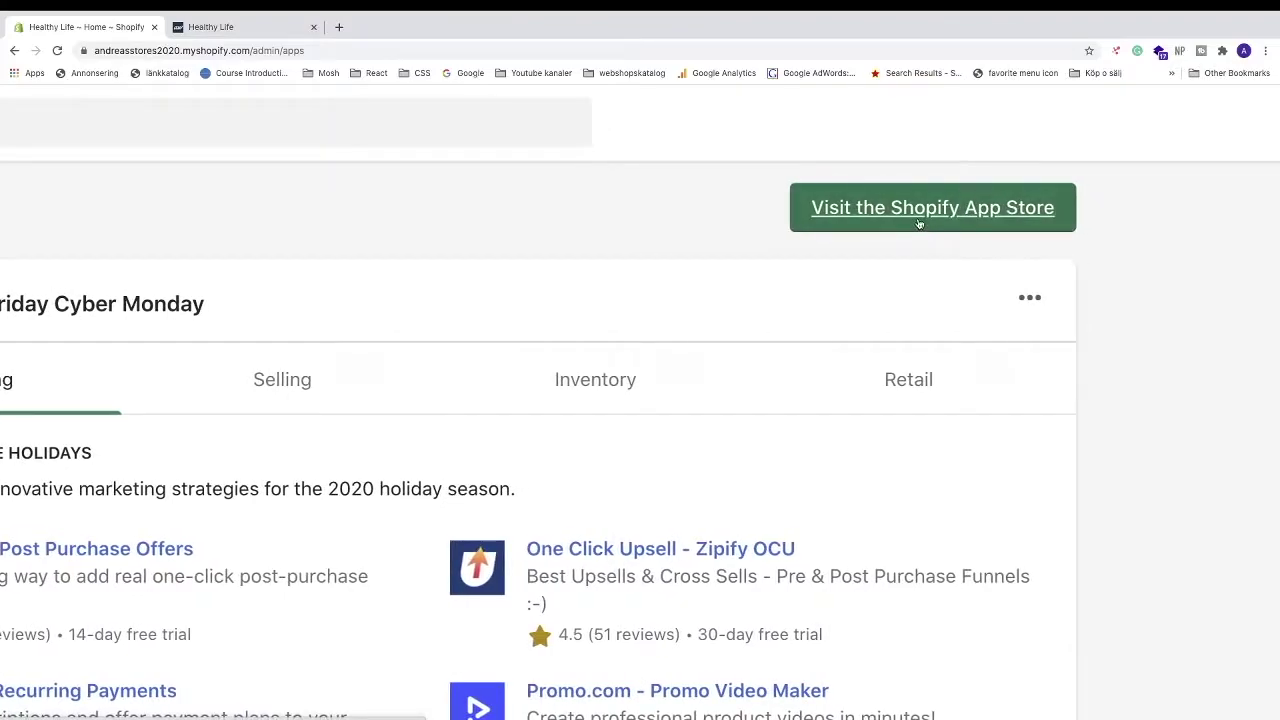
{"action": "left_click", "coordinate": [919, 222]}
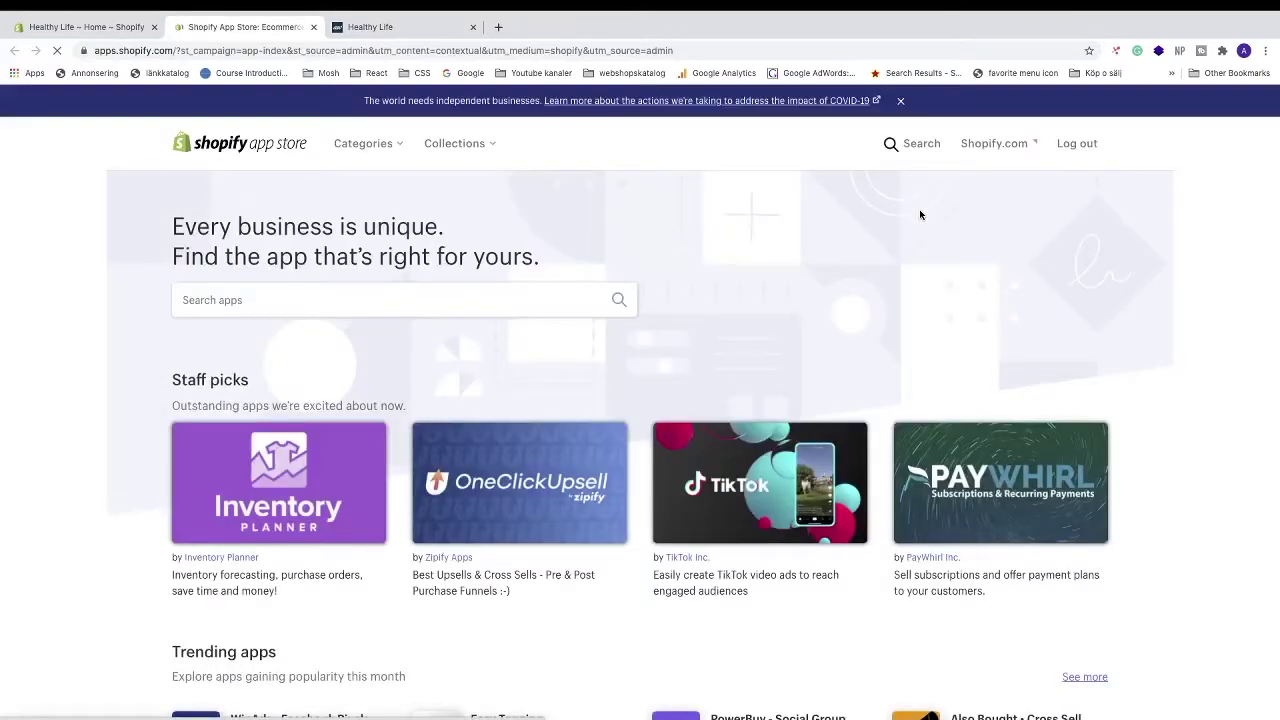
- Search the app store for "instagram feed"
{"action": "left_click", "coordinate": [212, 300]}
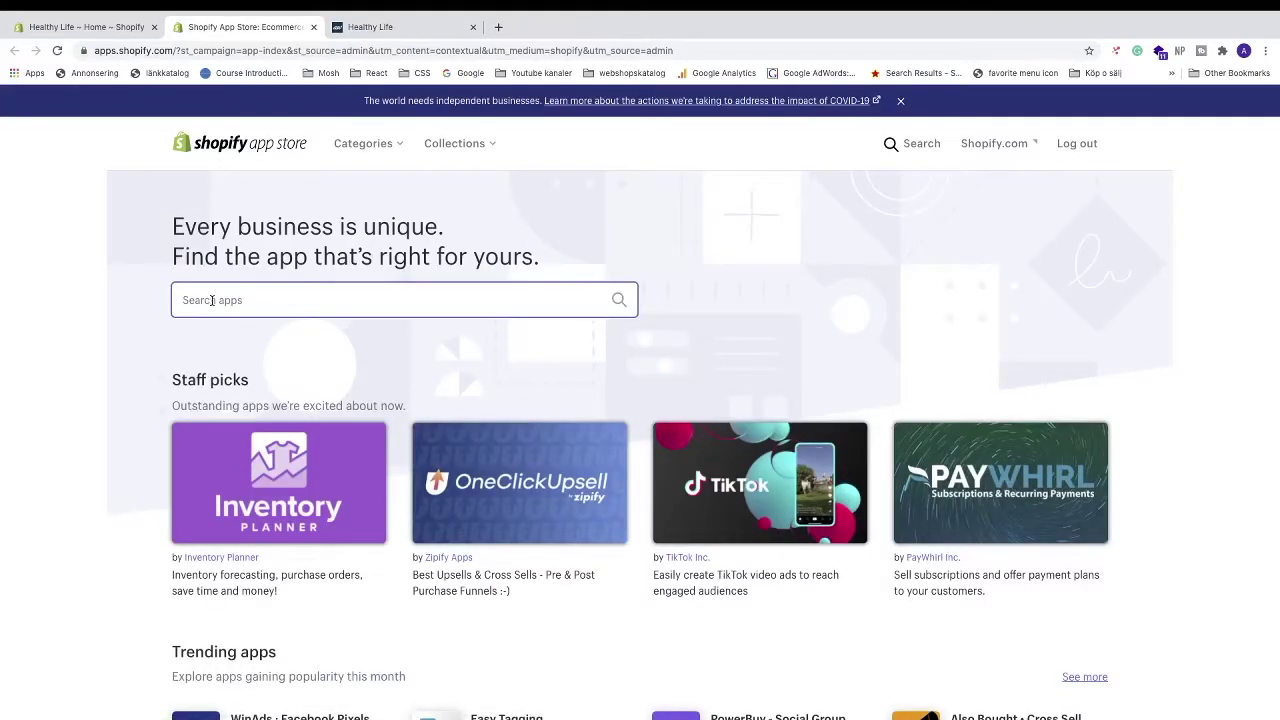
{"action": "type", "text": "instagram feed"}
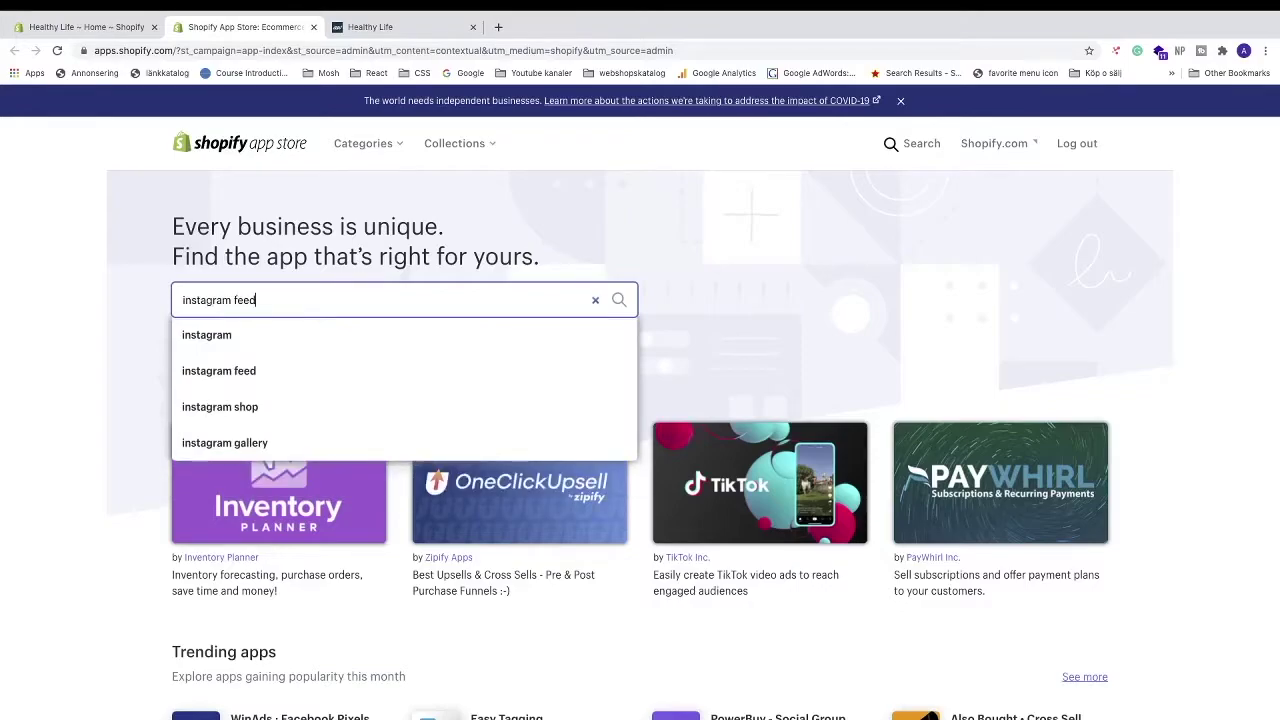
{"action": "key", "text": "Return"}
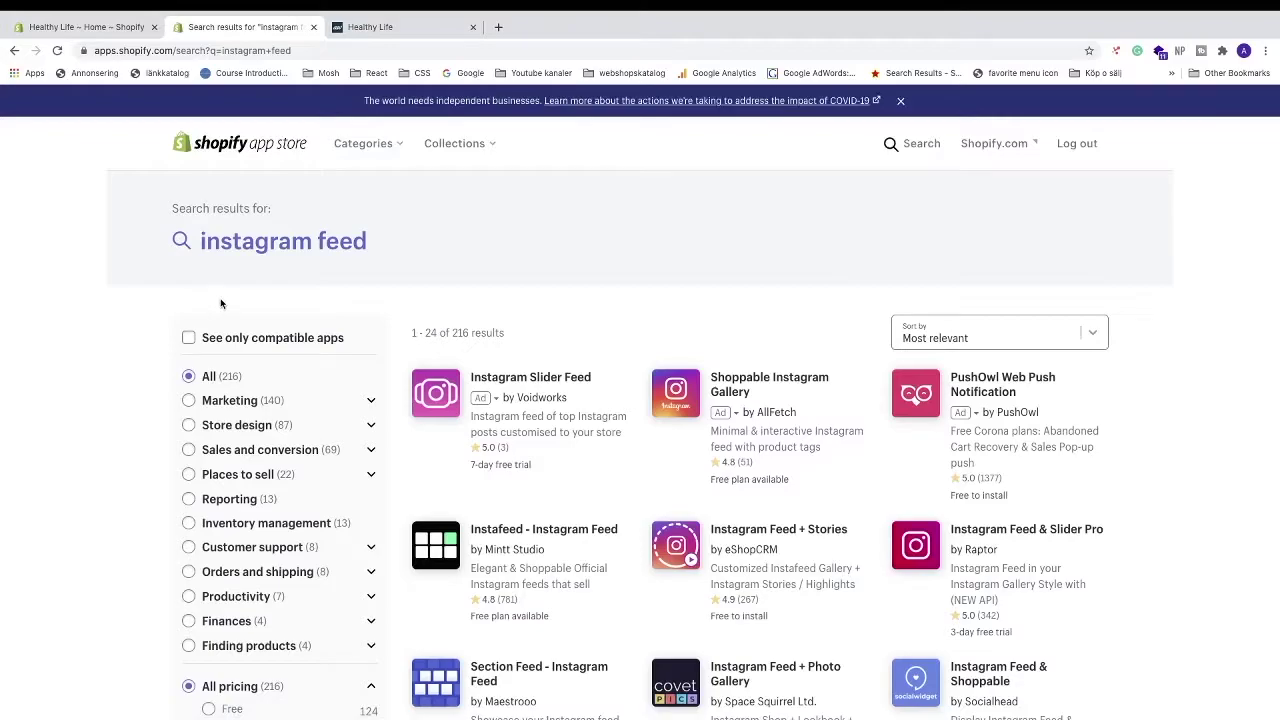
- Open the Instafeed - Instagram Feed listing by Mintt Studio and look through its description
{"action": "scroll", "coordinate": [545, 405], "scroll_direction": "down", "scroll_amount": 3}
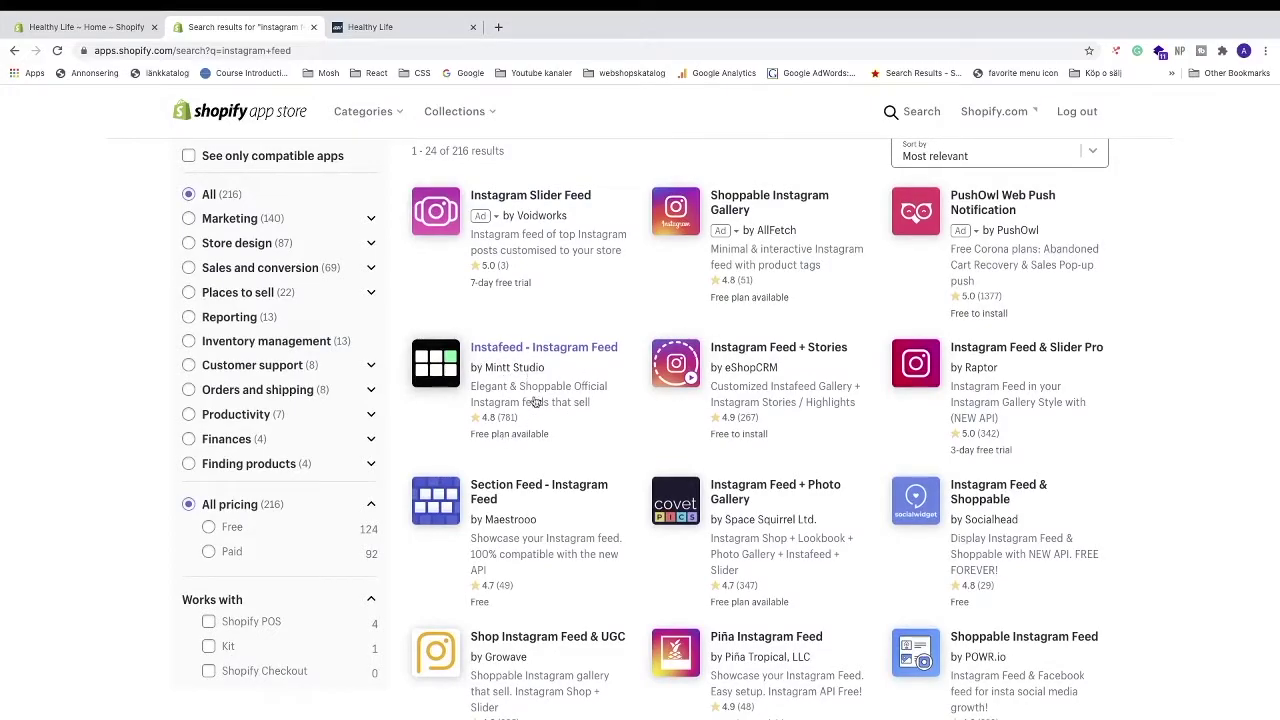
{"action": "left_click", "coordinate": [516, 351]}
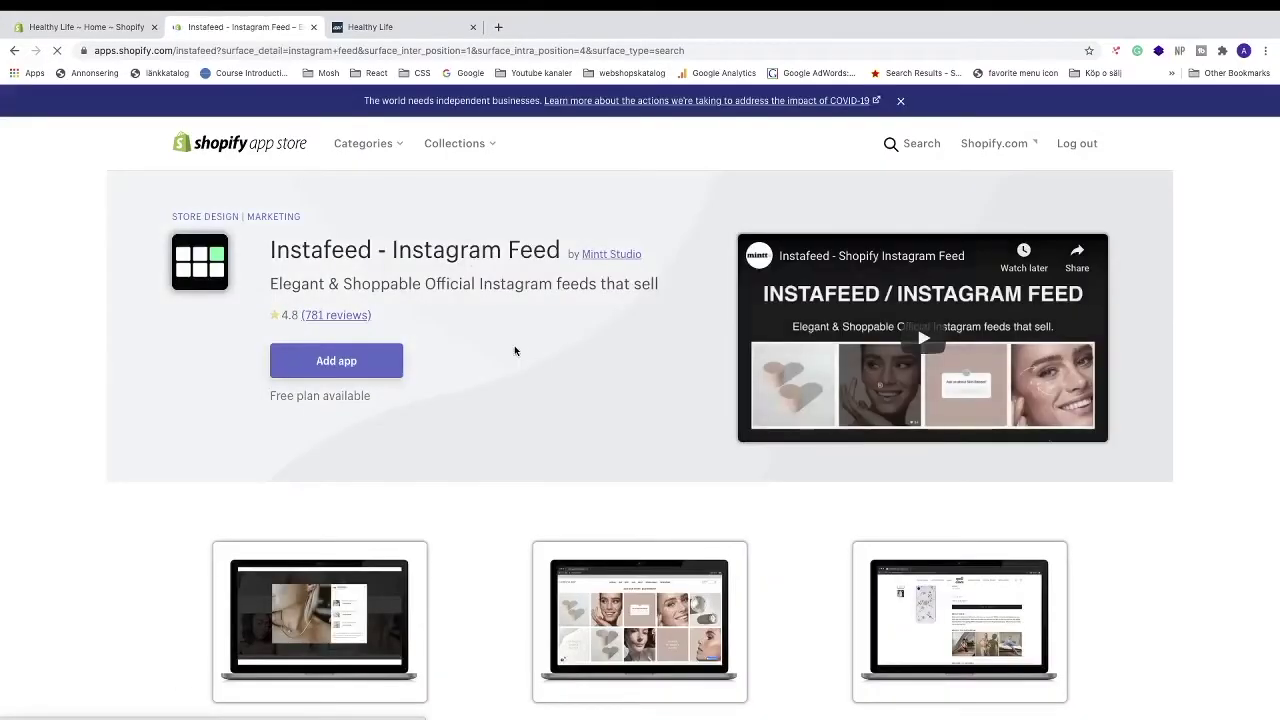
{"action": "scroll", "coordinate": [516, 350], "scroll_direction": "down", "scroll_amount": 15}
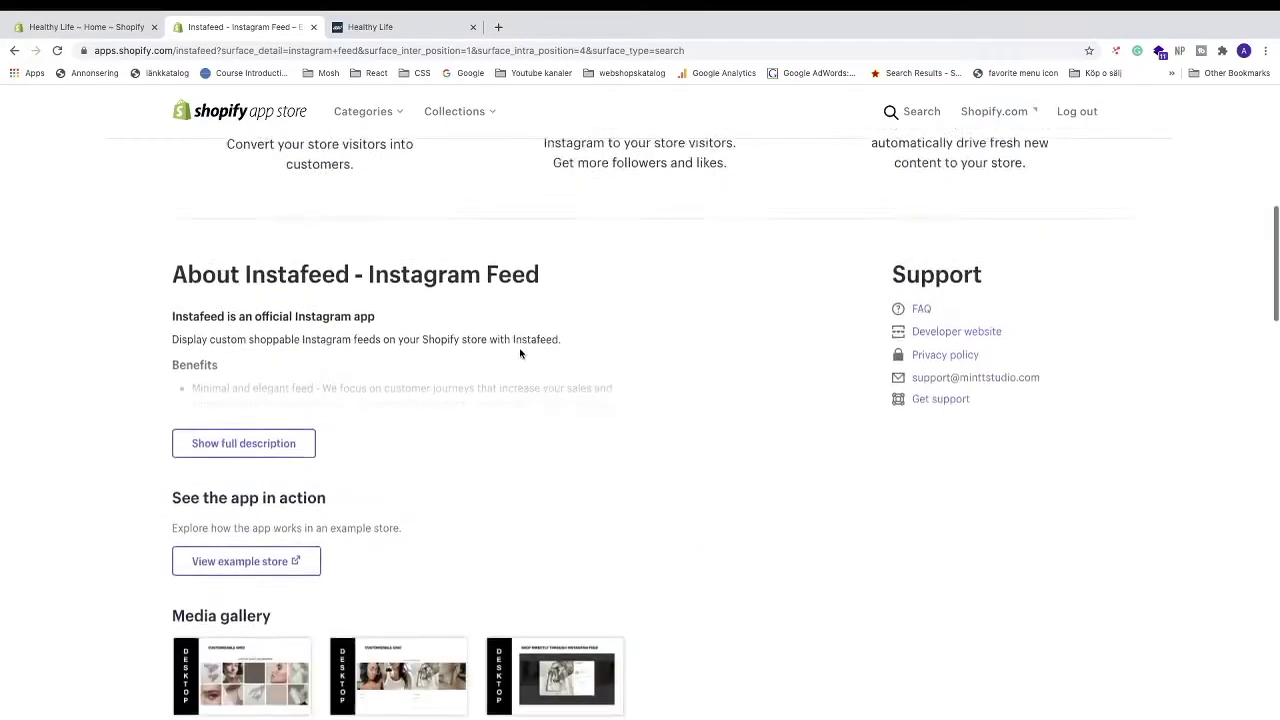
{"action": "scroll", "coordinate": [520, 353], "scroll_direction": "up", "scroll_amount": 15}
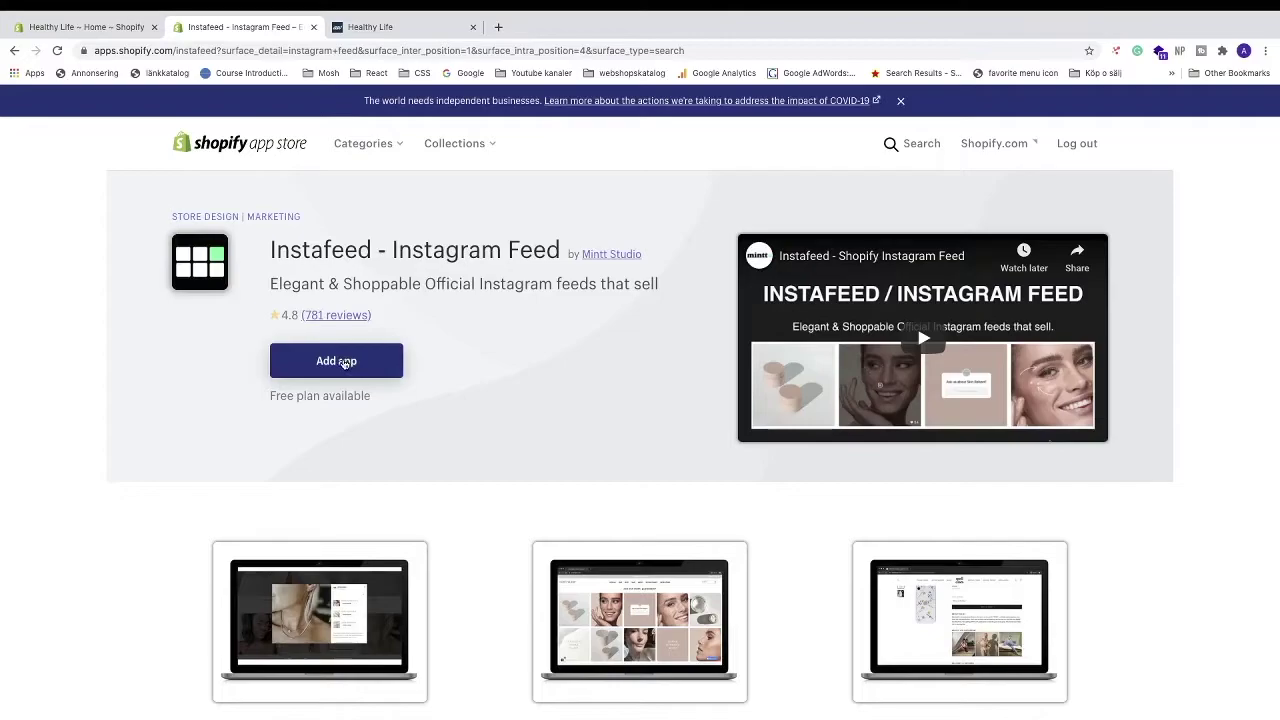
- Add the Instafeed app, install it on the store and close its welcome video
{"action": "left_click", "coordinate": [344, 364]}
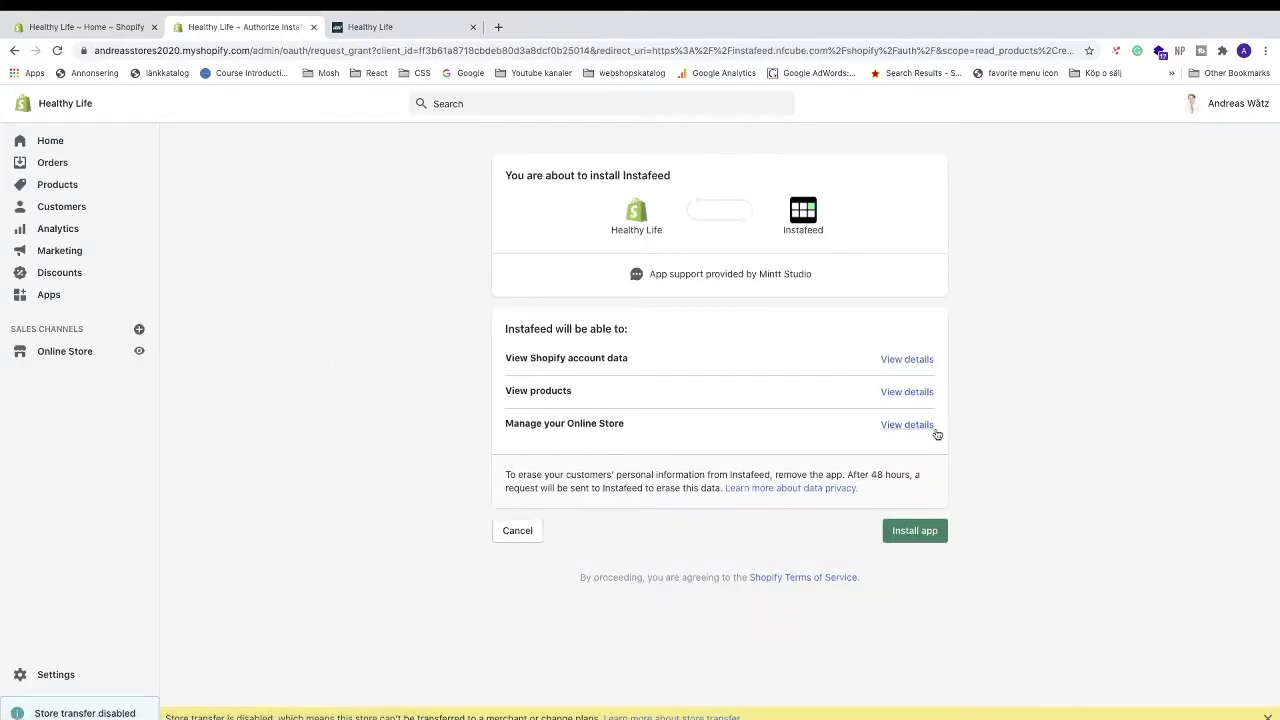
{"action": "scroll", "coordinate": [928, 535], "scroll_direction": "up", "scroll_amount": 5}
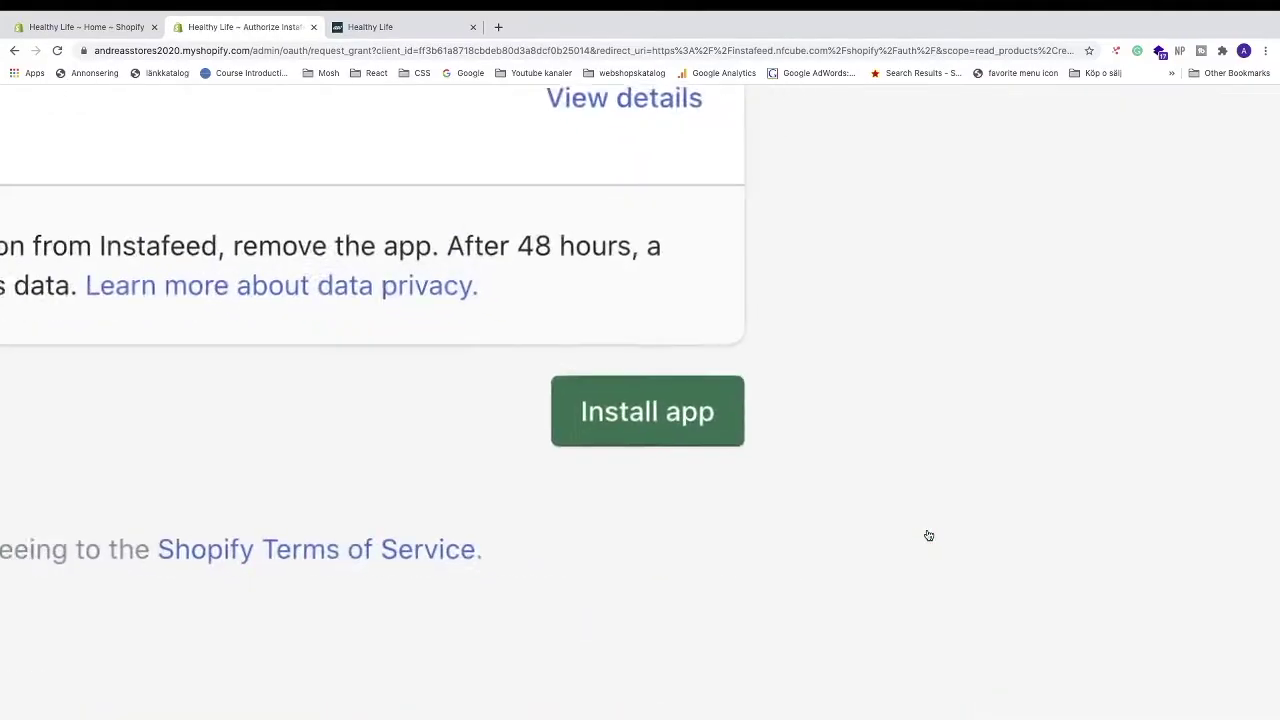
{"action": "left_click", "coordinate": [622, 422]}
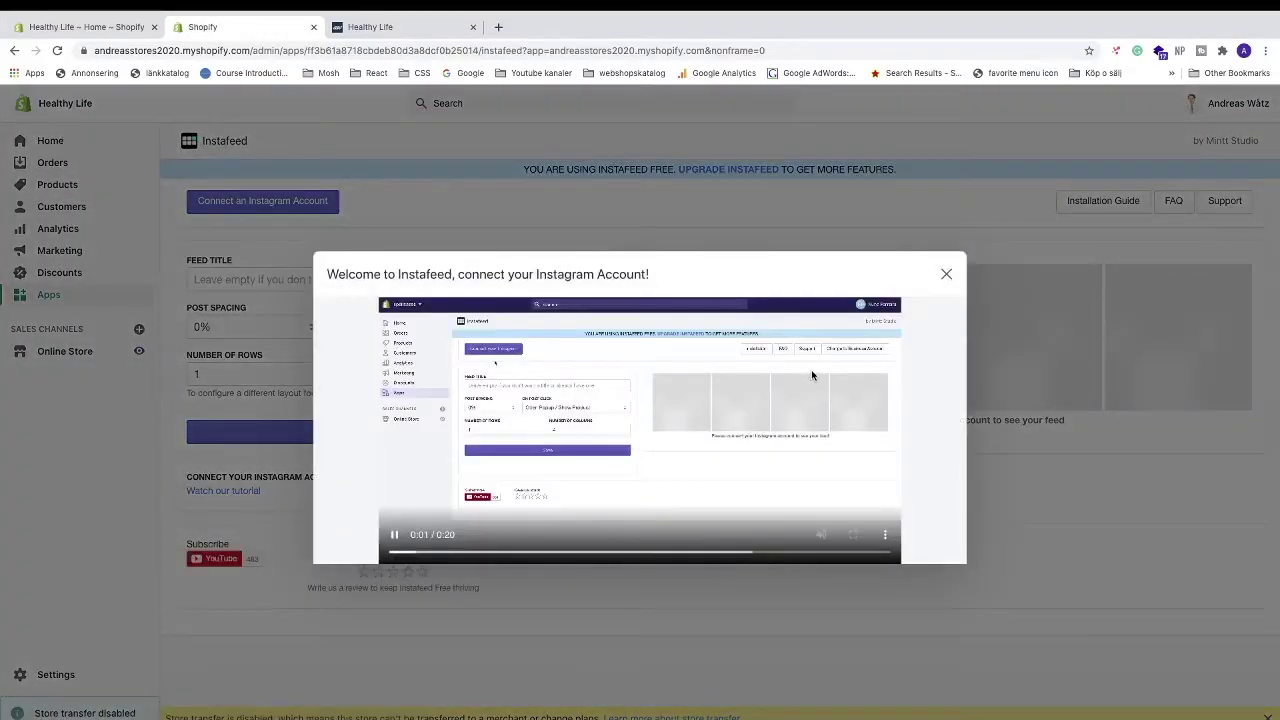
{"action": "left_click", "coordinate": [945, 276]}
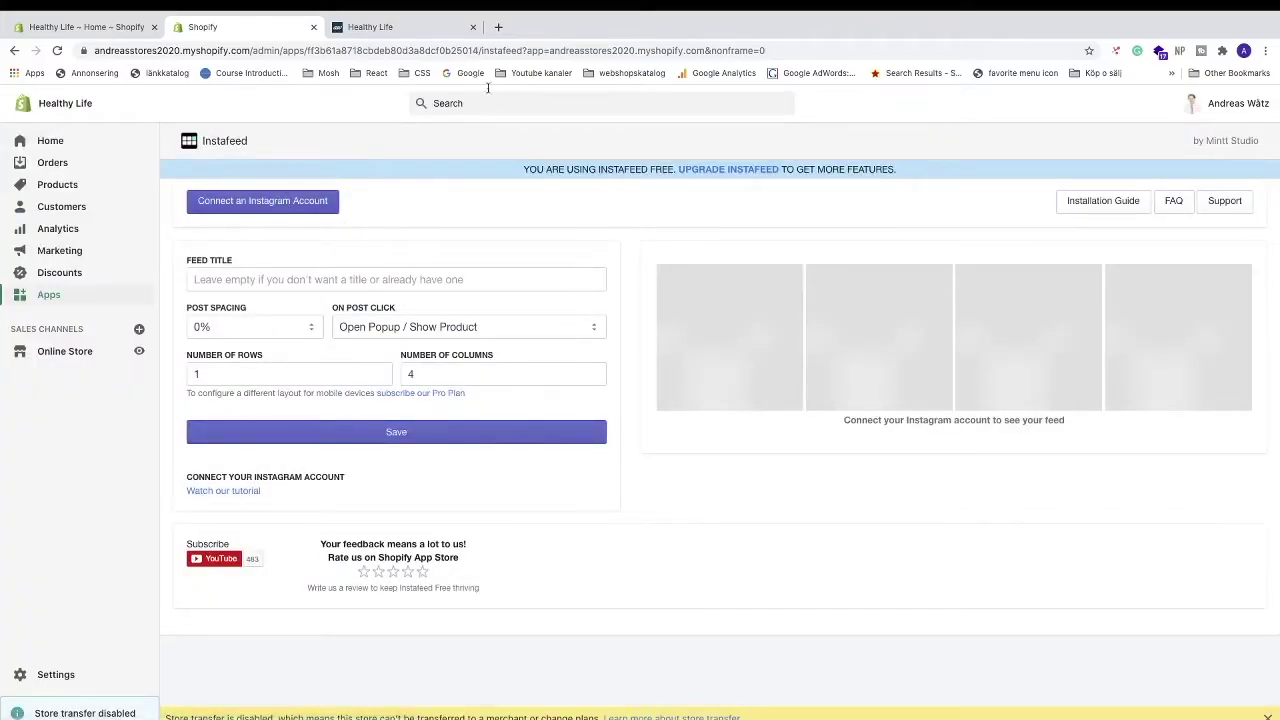
- Open the store's Instagram profile in a new browser tab to check that the account is logged in
{"action": "left_click", "coordinate": [498, 27]}
{"action": "left_click", "coordinate": [480, 49]}
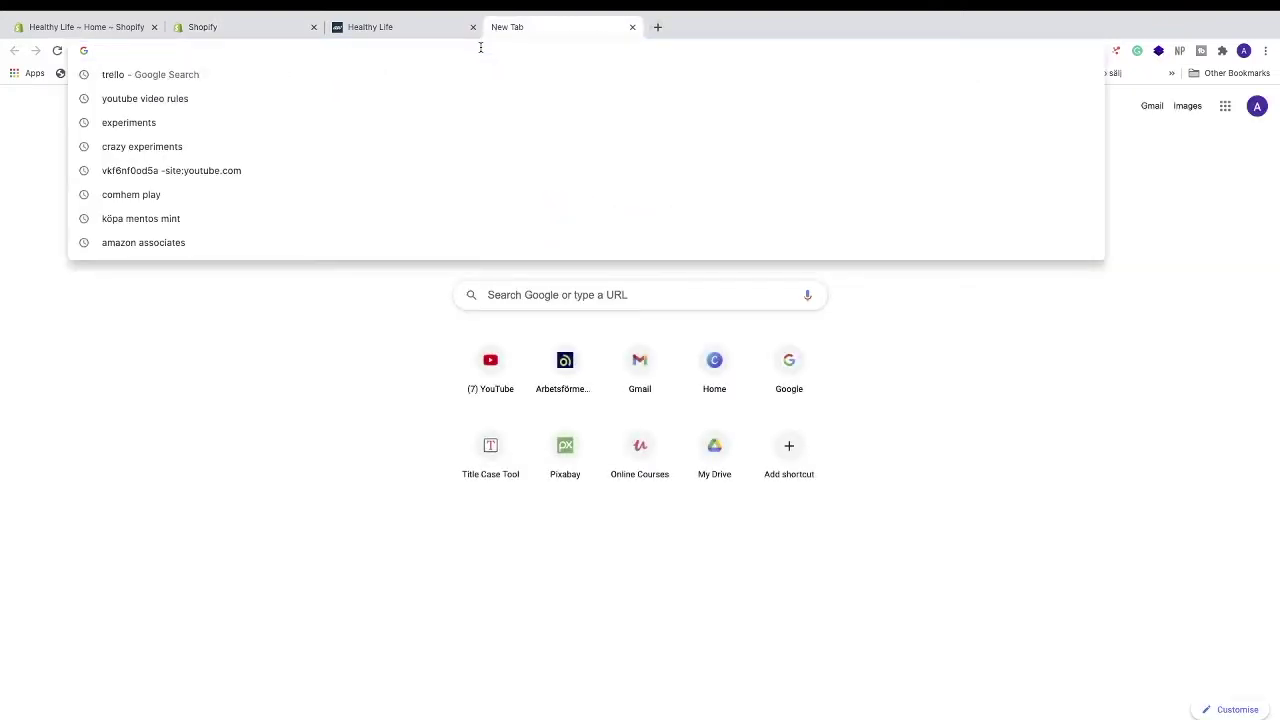
{"action": "type", "text": "inst"}
{"action": "key", "text": "Return"}
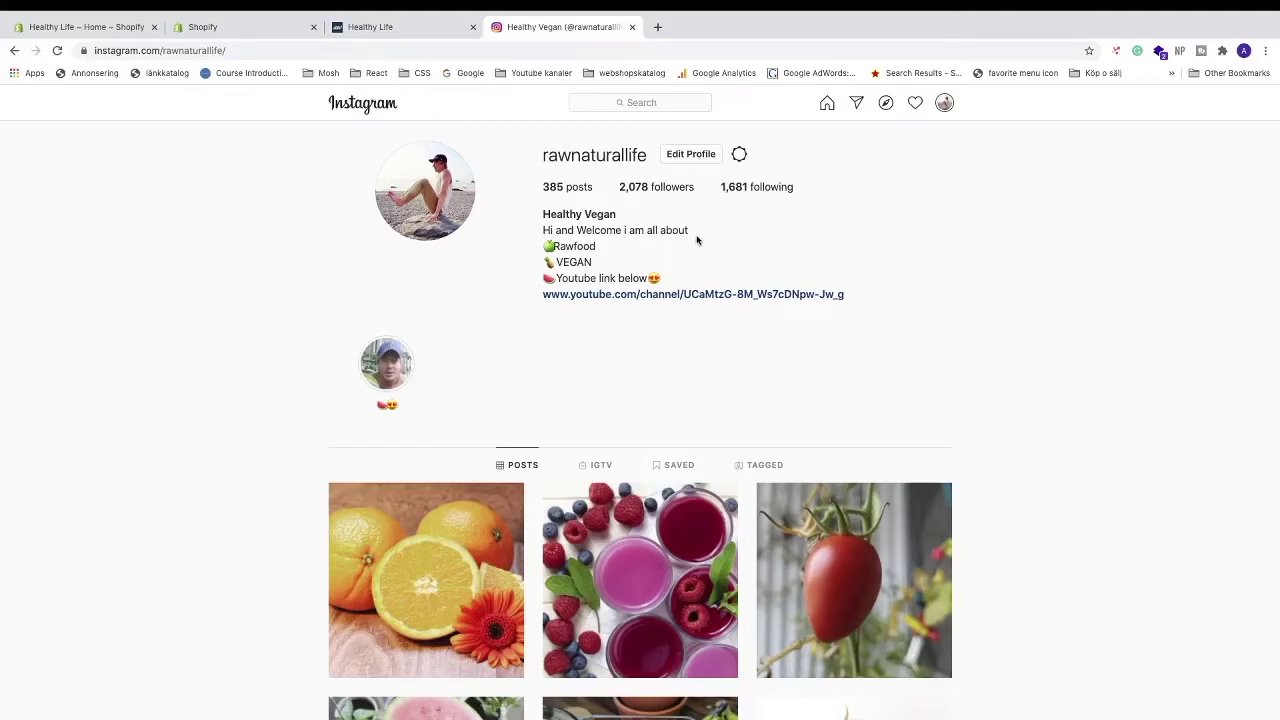
- Connect the Instagram account to Instafeed, authorizing Mintt Studio to access the profile info and media
{"action": "left_click", "coordinate": [239, 26]}
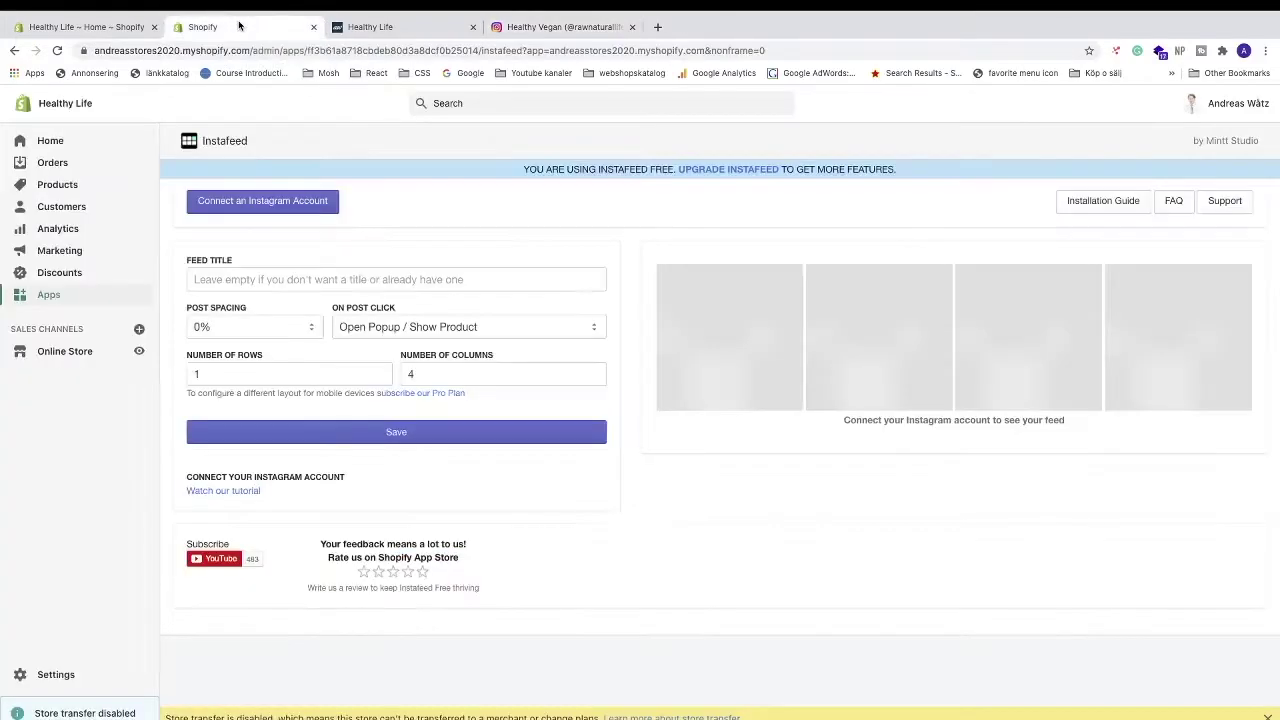
{"action": "scroll", "coordinate": [267, 202], "scroll_direction": "up", "scroll_amount": 2}
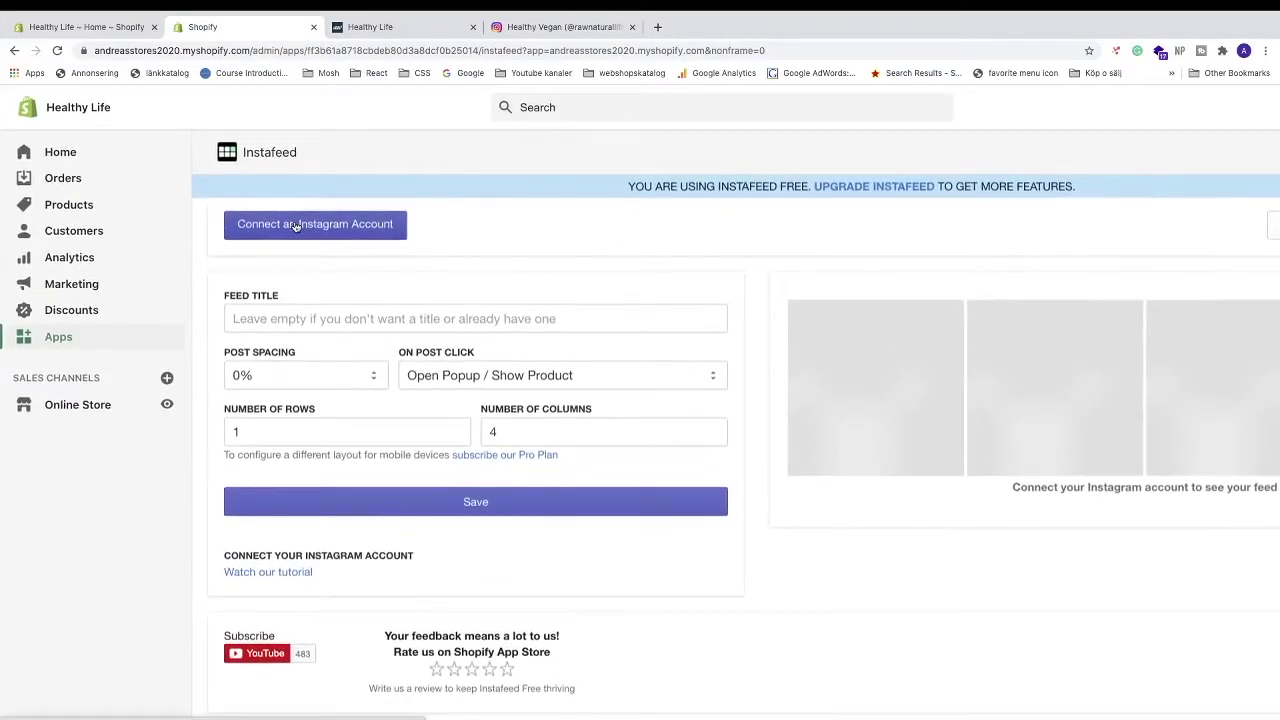
{"action": "left_click", "coordinate": [295, 230]}
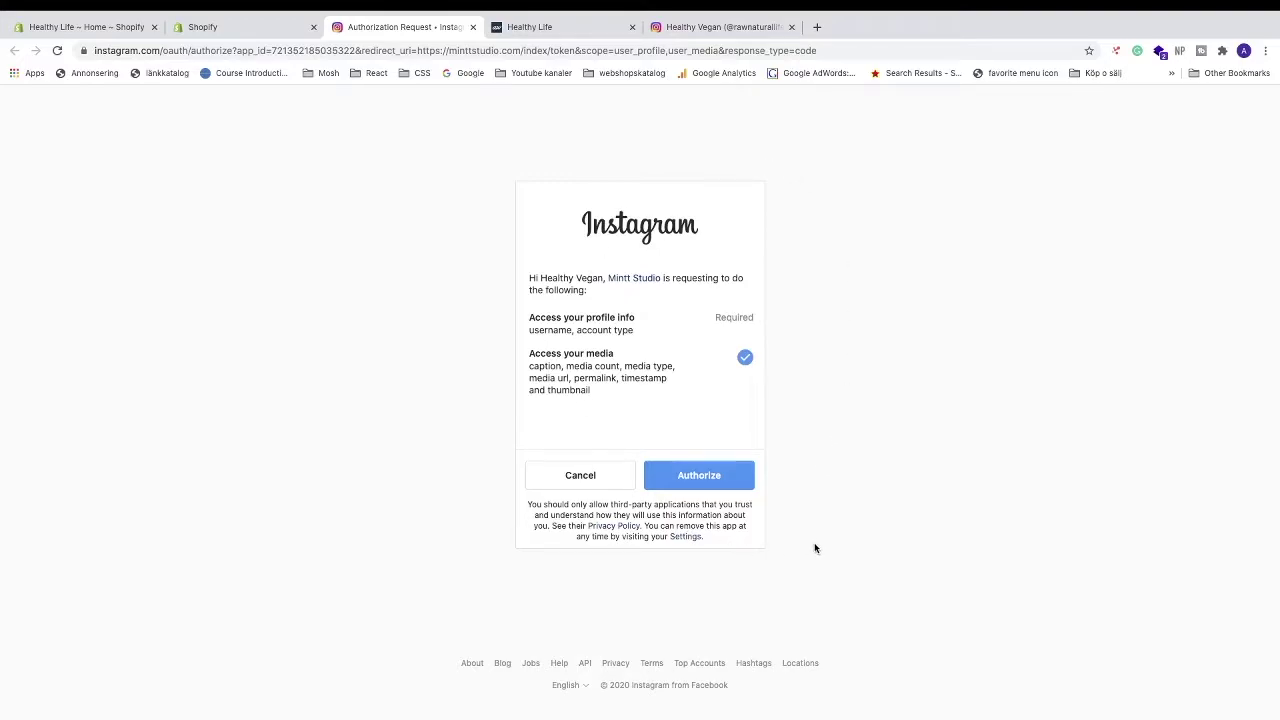
{"action": "left_click_drag", "start_coordinate": [528, 278], "coordinate": [626, 403]}
{"action": "left_click", "coordinate": [626, 403]}
{"action": "left_click", "coordinate": [697, 477]}
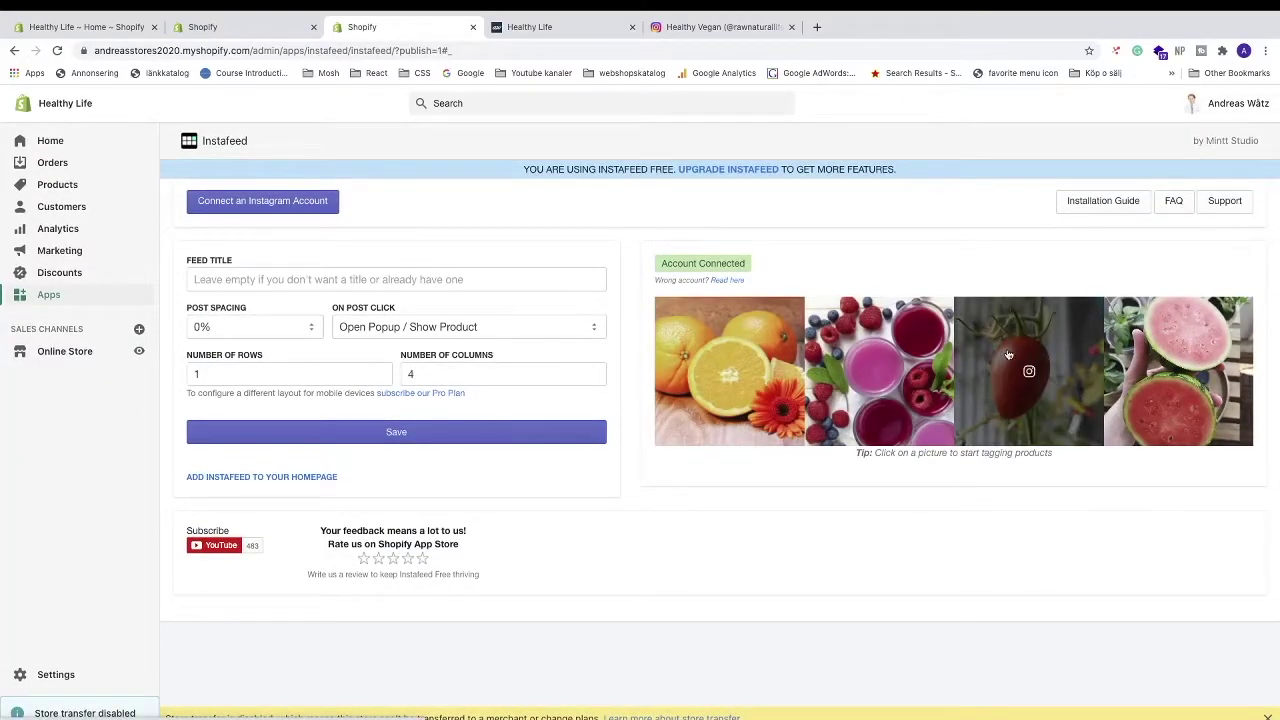
- Set the feed title to "Follow Us On Instagram" and apply it
{"action": "left_click", "coordinate": [239, 279]}
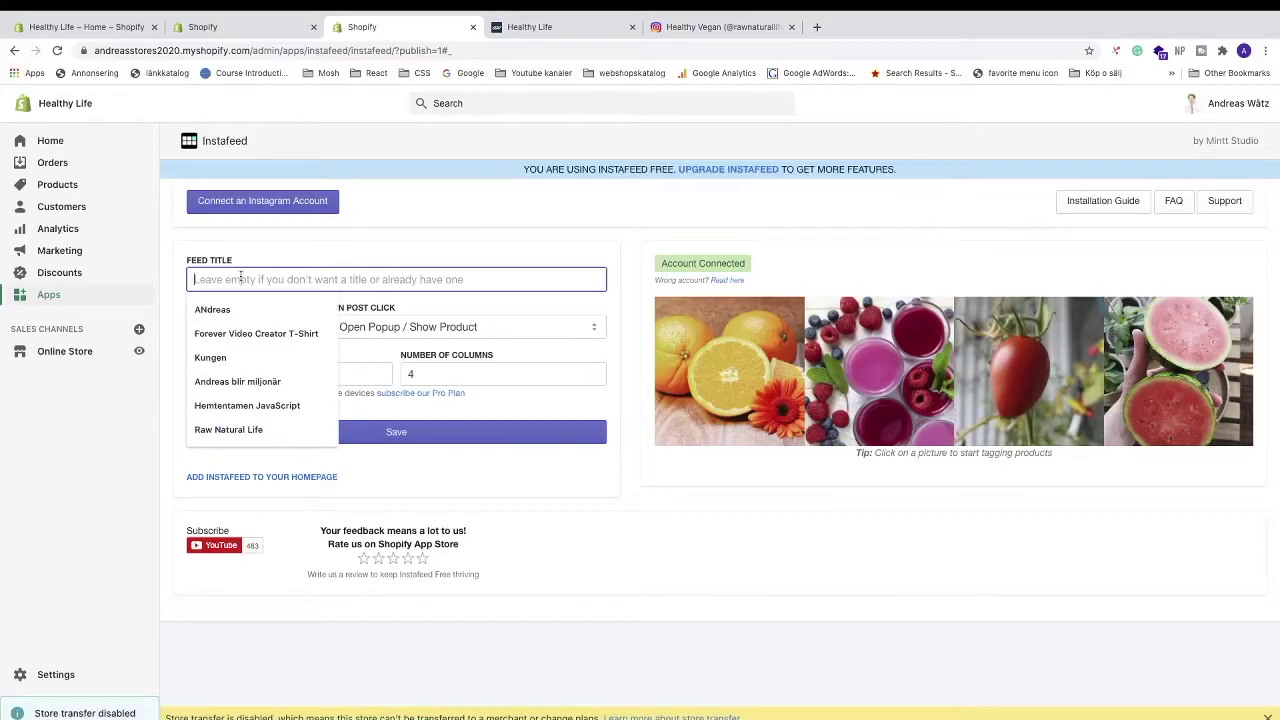
{"action": "type", "text": "Follow Us"}
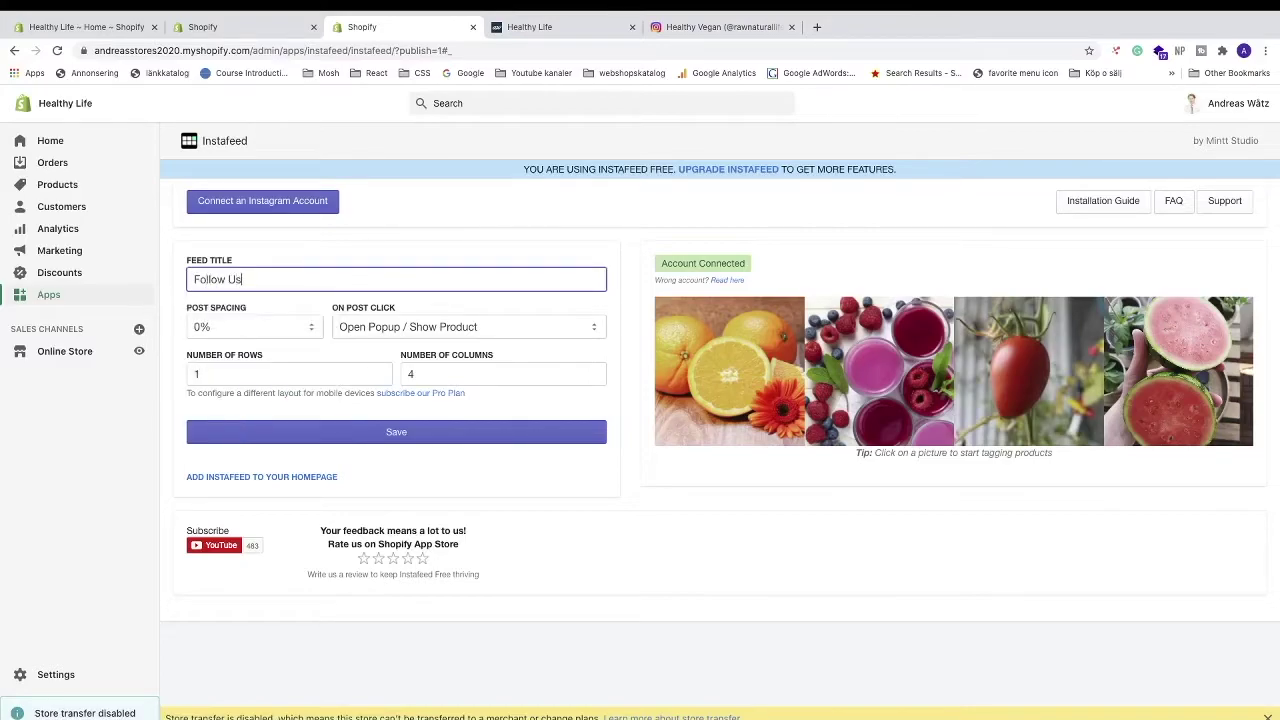
{"action": "type", "text": " On Instagram"}
{"action": "key", "text": "Return"}
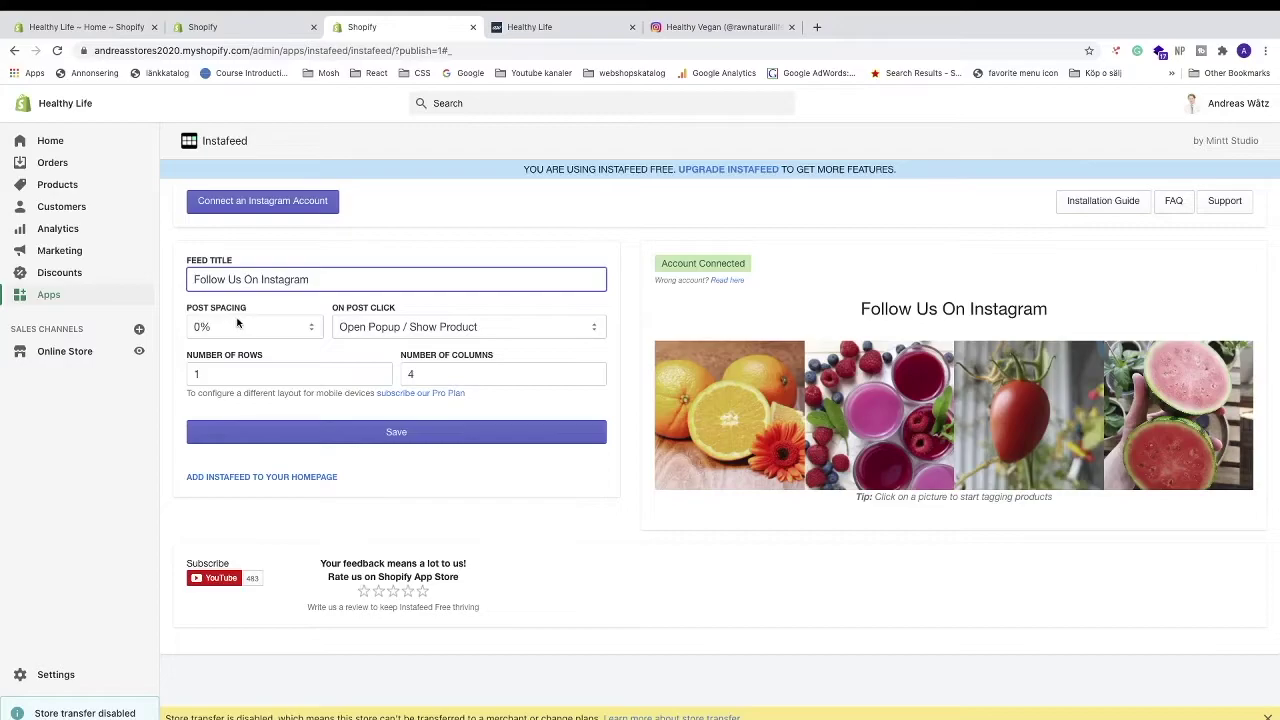
- Try a post spacing of 10% in the feed and settle on 2%
{"action": "left_click", "coordinate": [272, 327]}
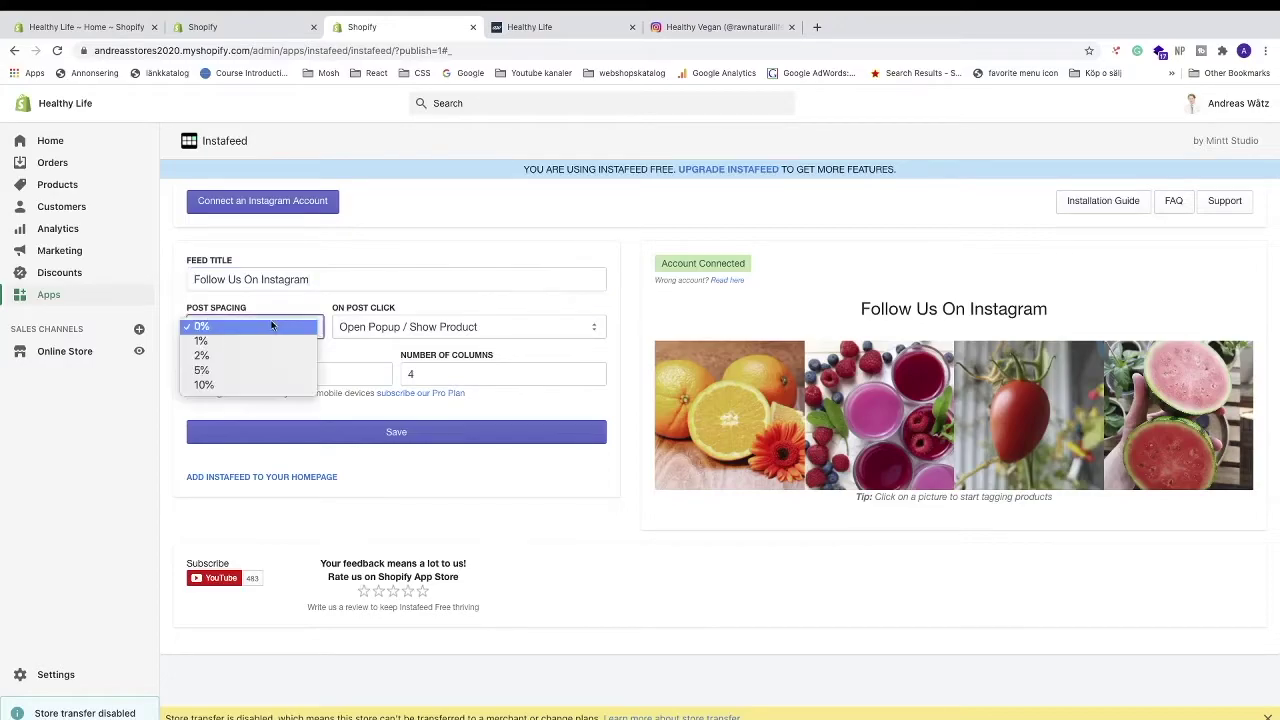
{"action": "left_click", "coordinate": [256, 384]}
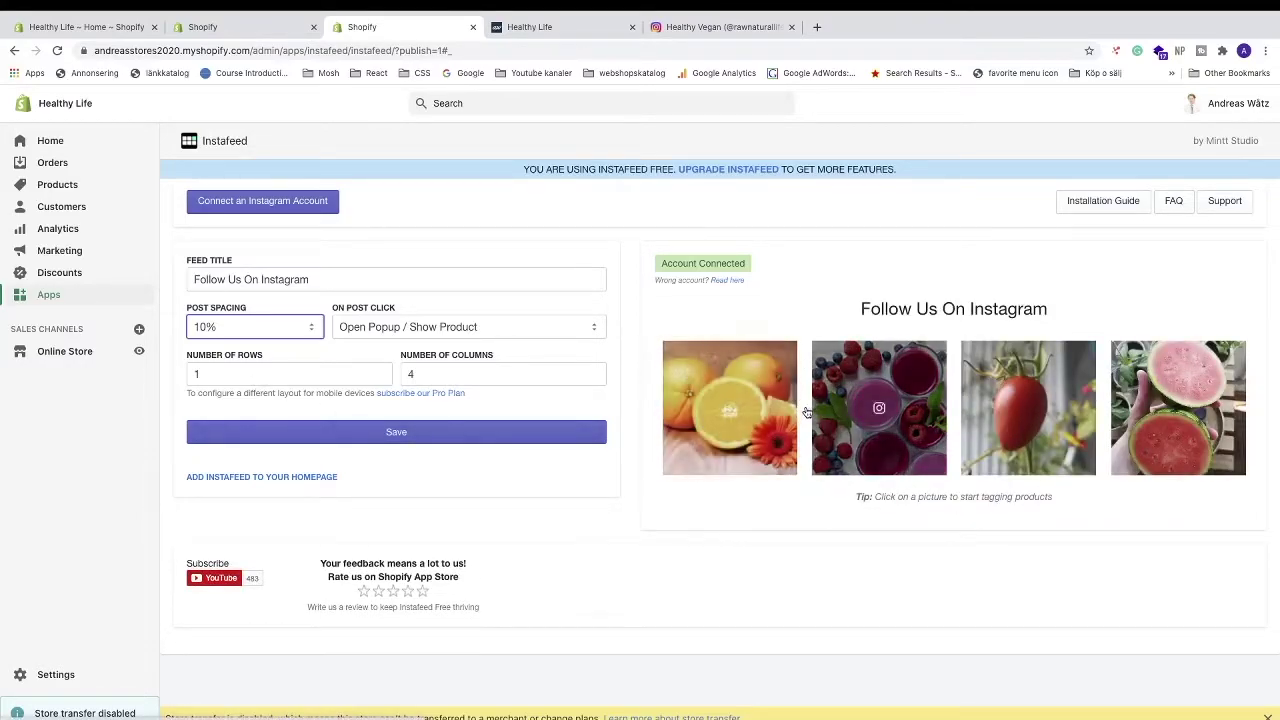
{"action": "left_click", "coordinate": [269, 322]}
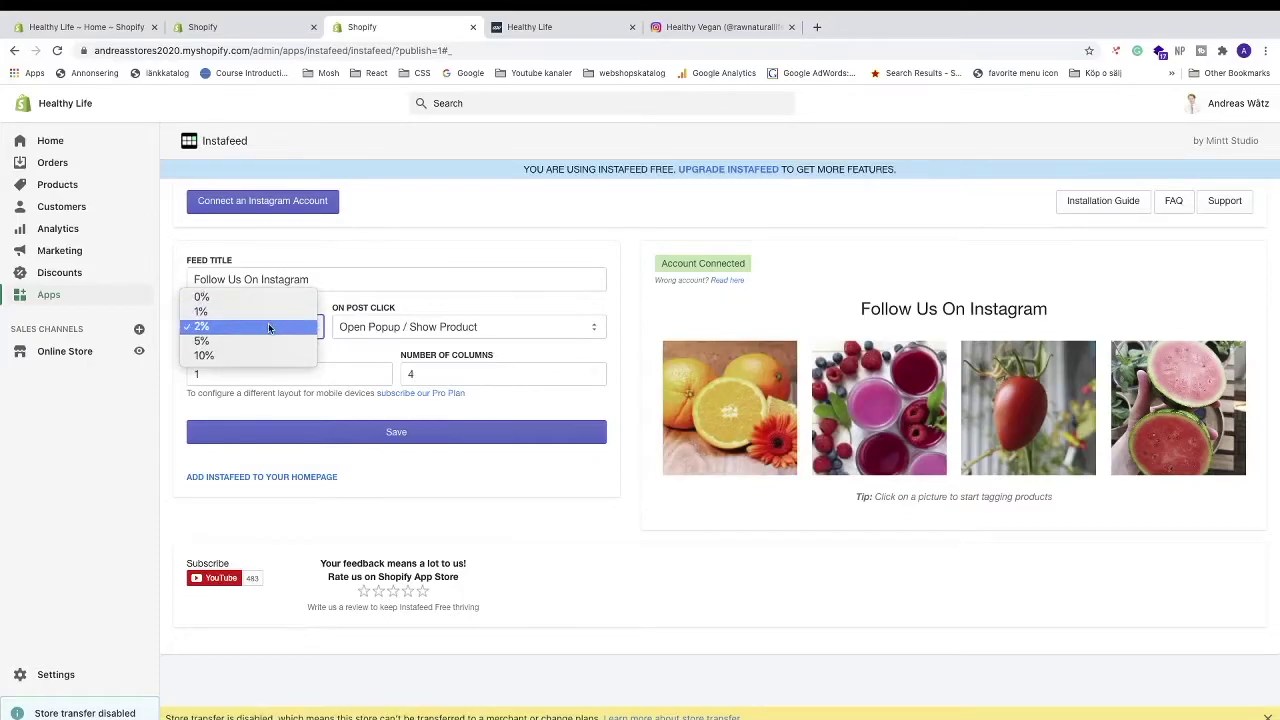
{"action": "left_click", "coordinate": [268, 323]}
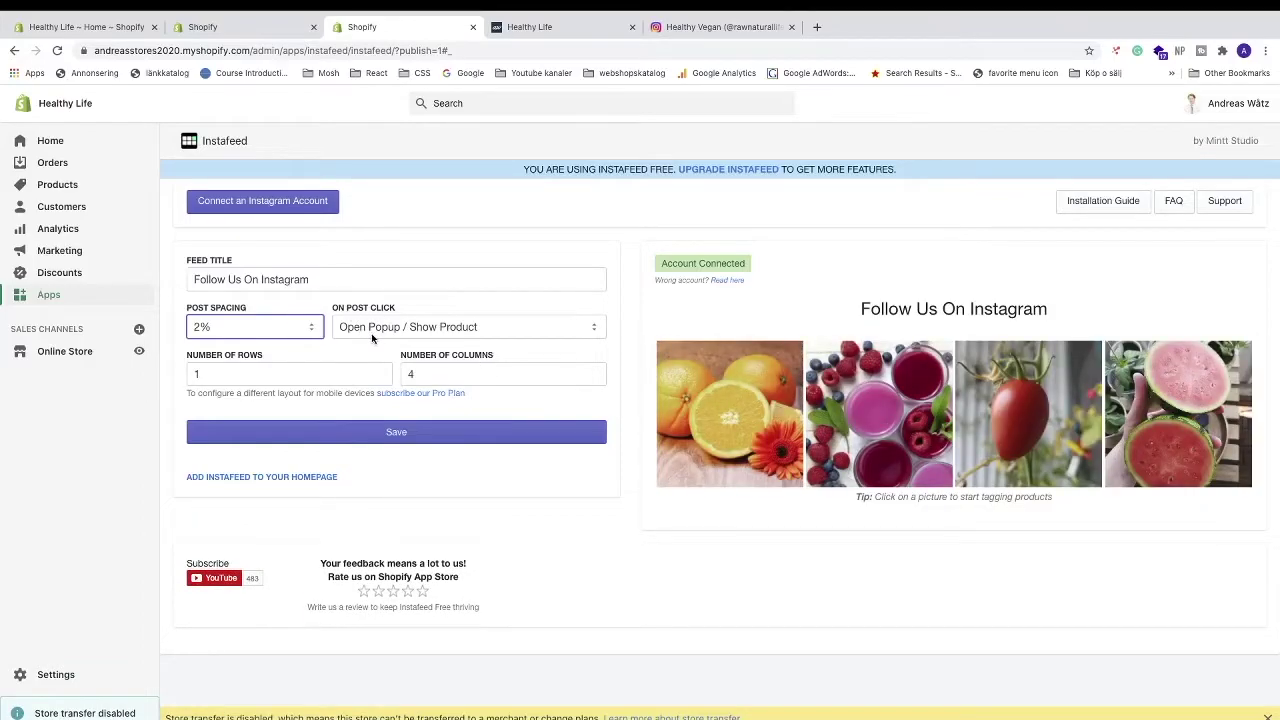
- Try Open Instagram as the feed's post click action and change it to Do nothing
{"action": "left_click", "coordinate": [456, 329]}
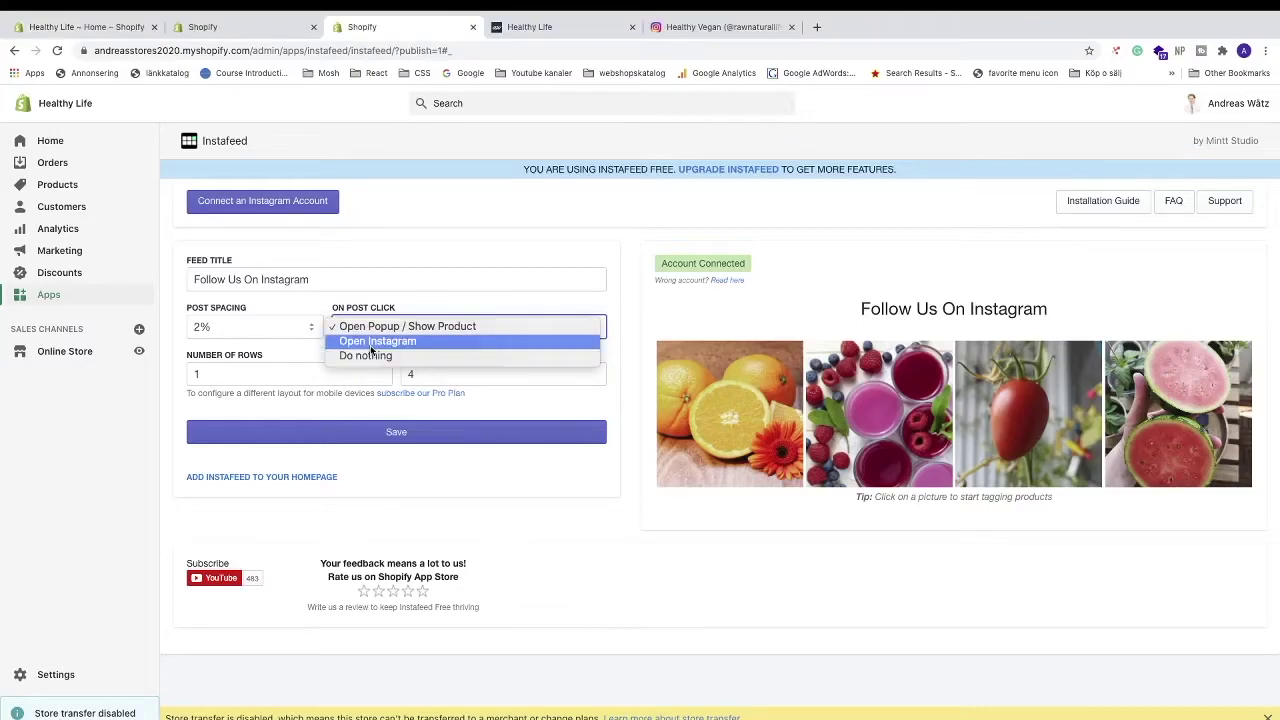
{"action": "left_click", "coordinate": [371, 344]}
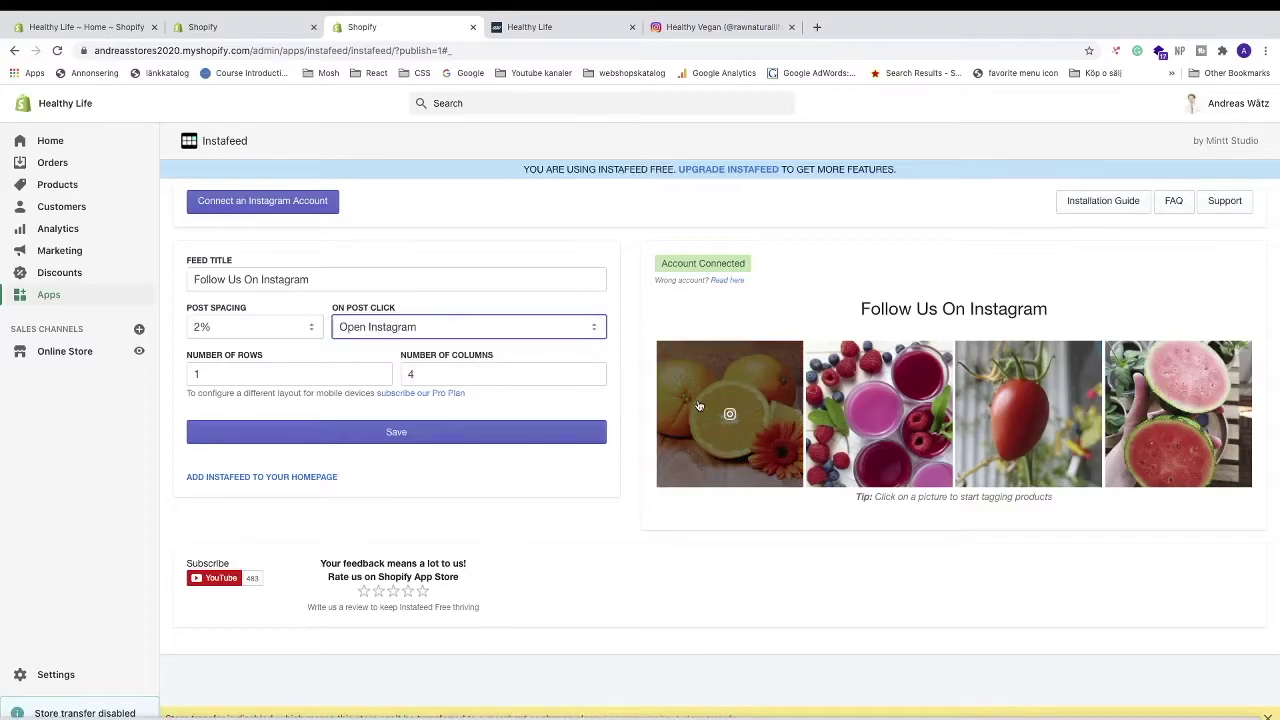
{"action": "left_click", "coordinate": [390, 327]}
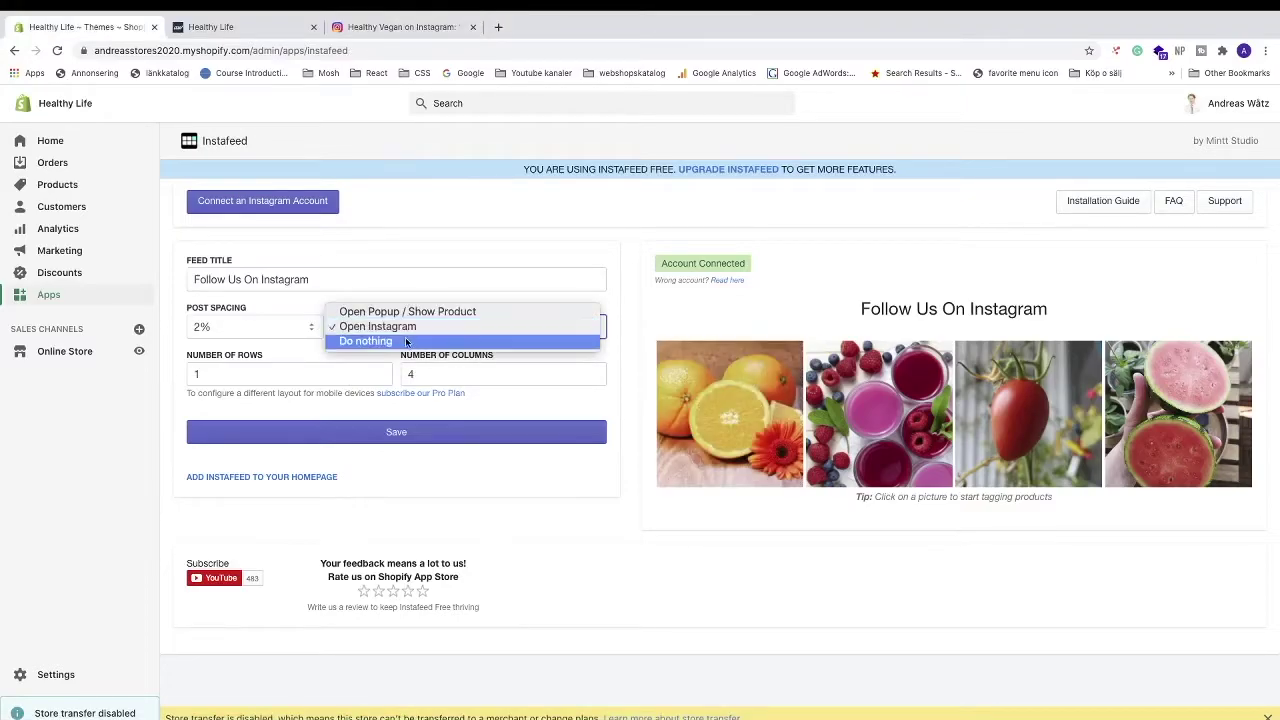
{"action": "left_click", "coordinate": [384, 342]}
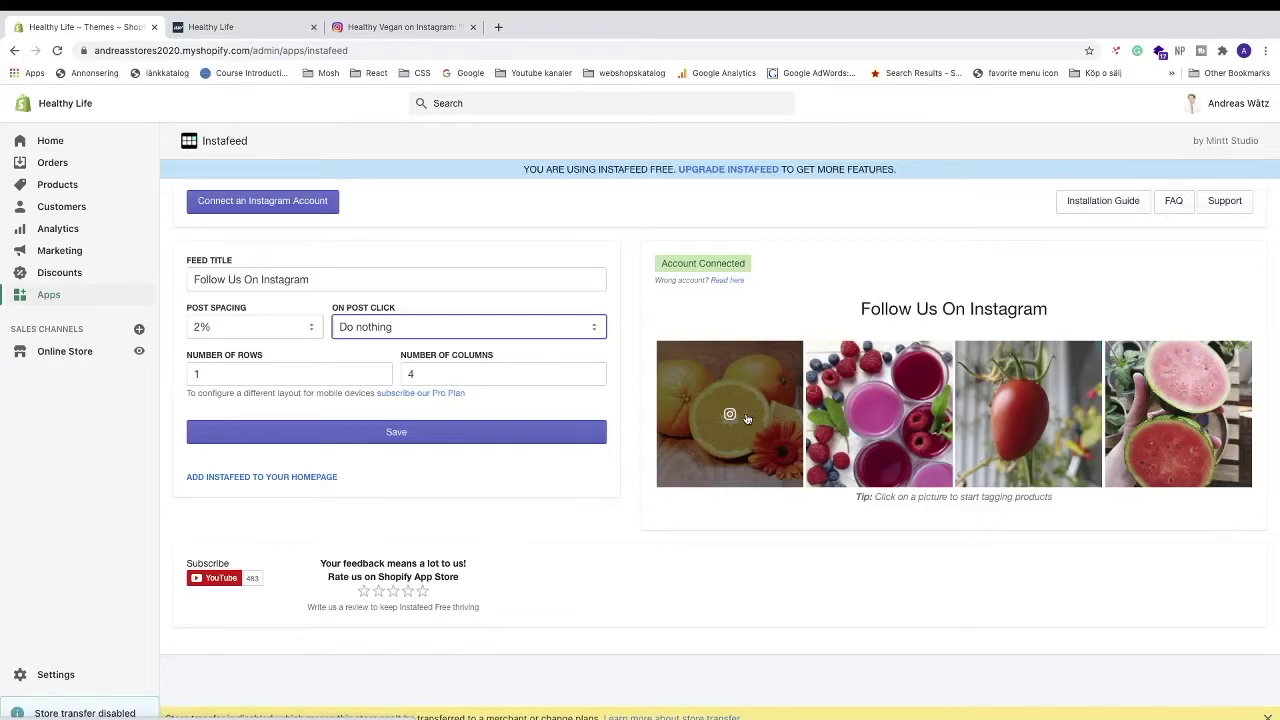
- Set the feed's post click action to Open Instagram and the number of rows to 2
{"action": "left_click", "coordinate": [420, 330]}
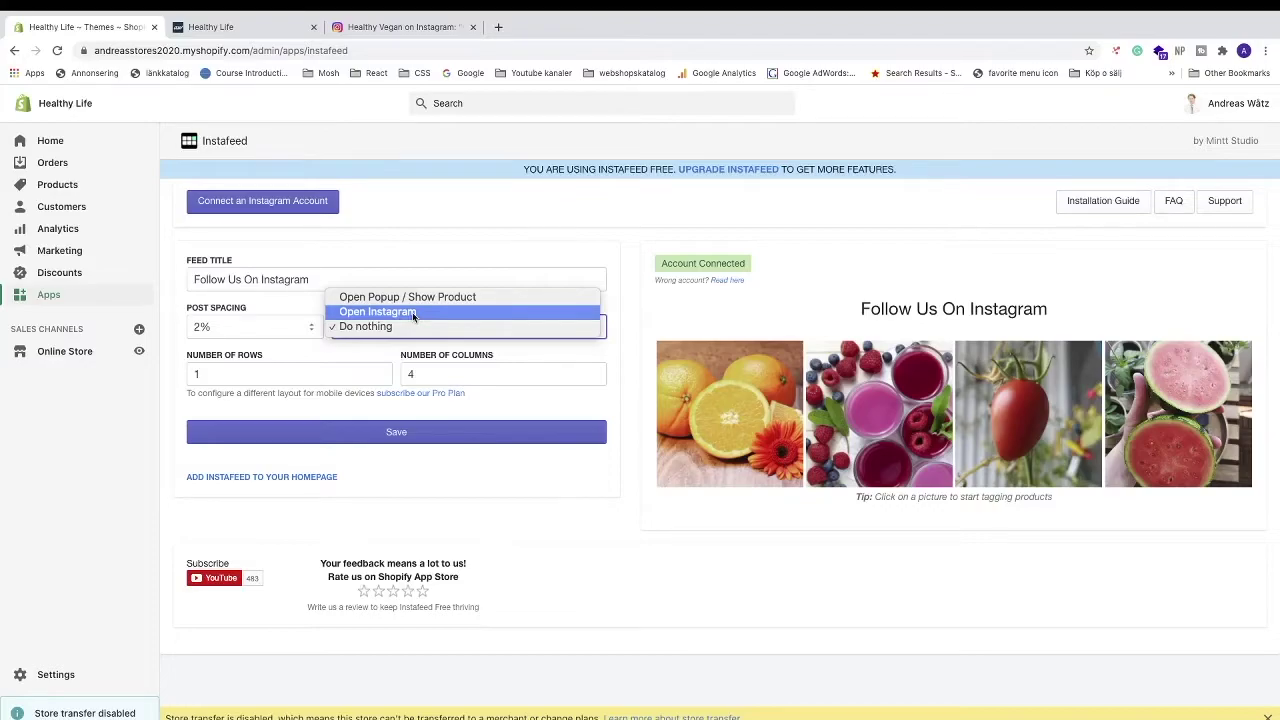
{"action": "left_click", "coordinate": [413, 312]}
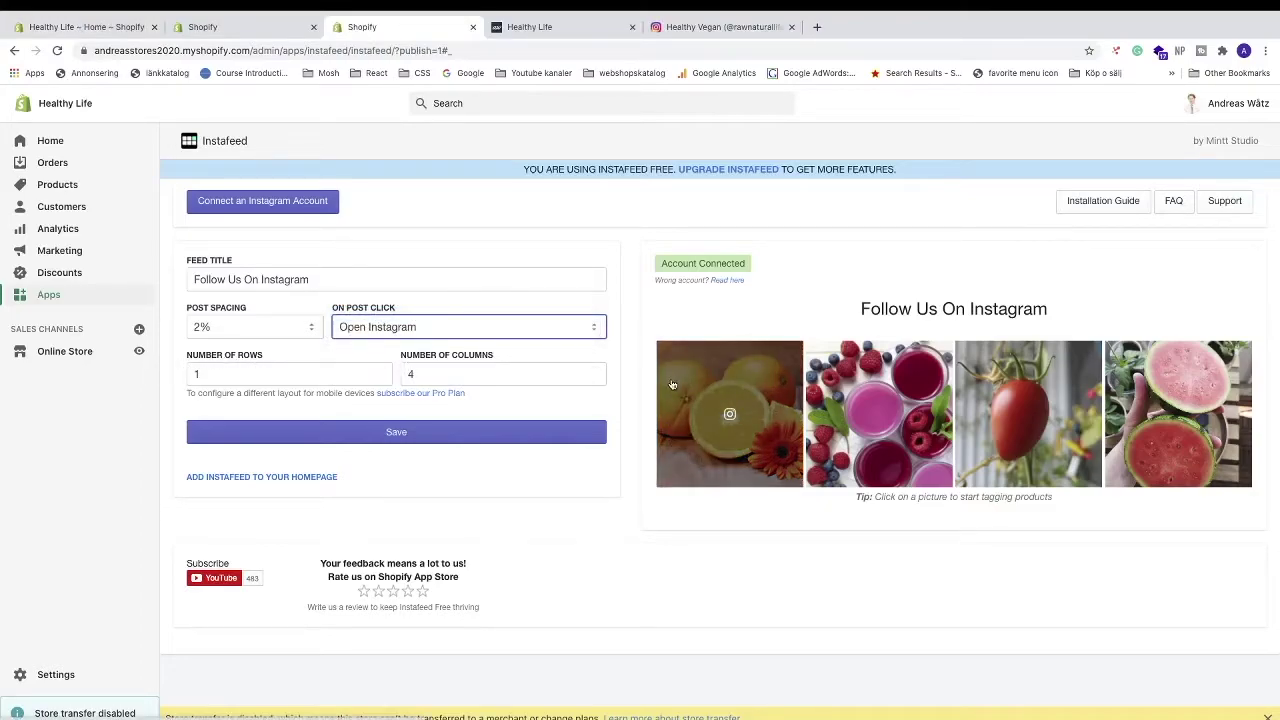
{"action": "left_click", "coordinate": [380, 369]}
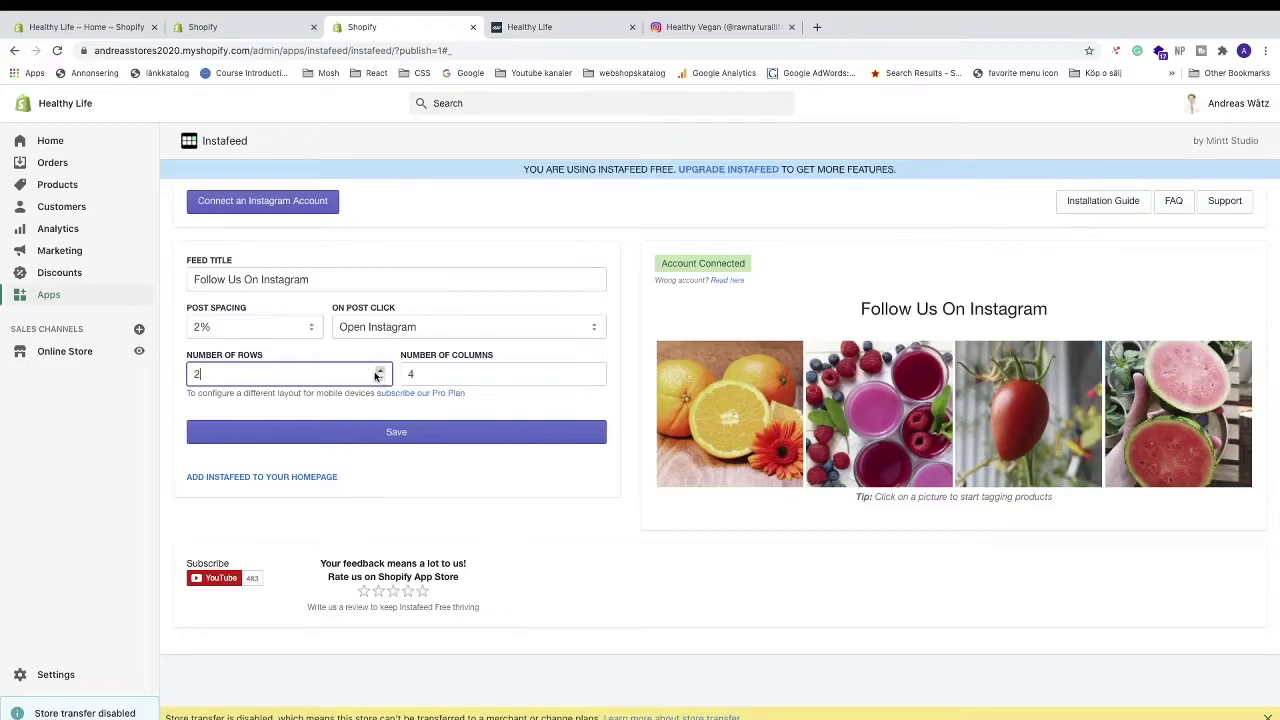
{"action": "key", "text": "Return"}
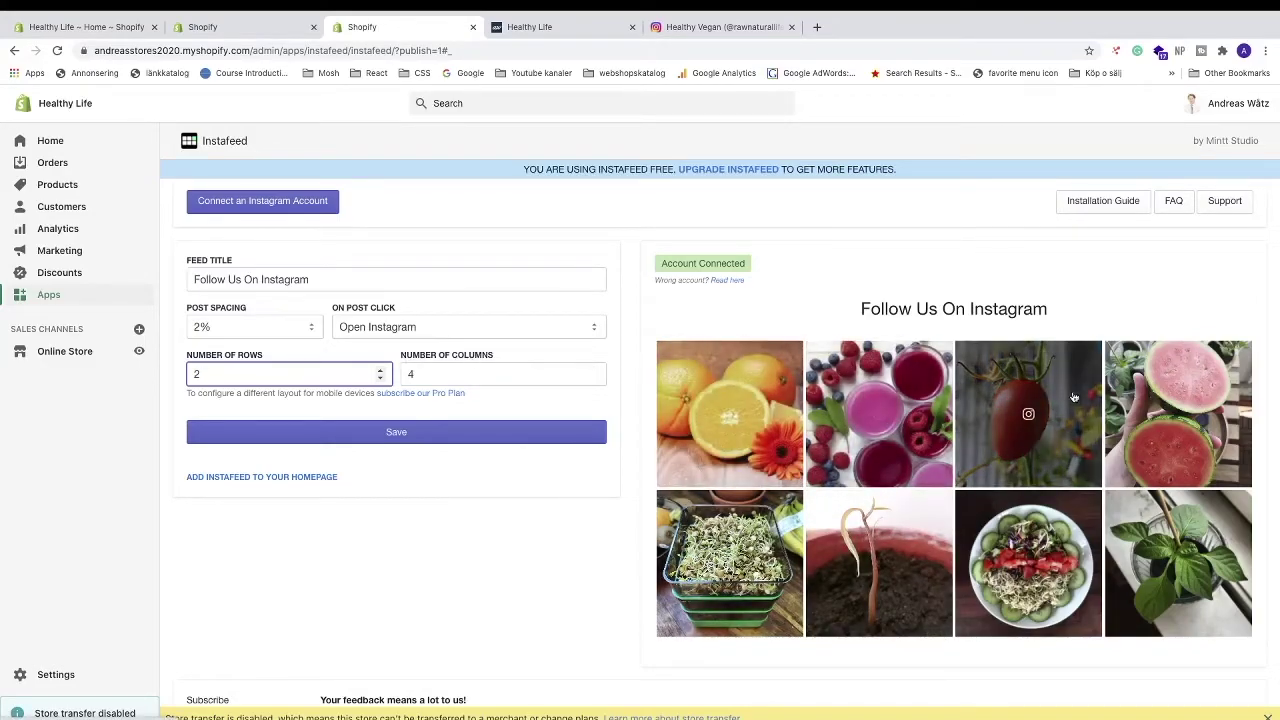
- Set the feed's number of columns to 6 and save the Instafeed settings
{"action": "left_click", "coordinate": [418, 375]}
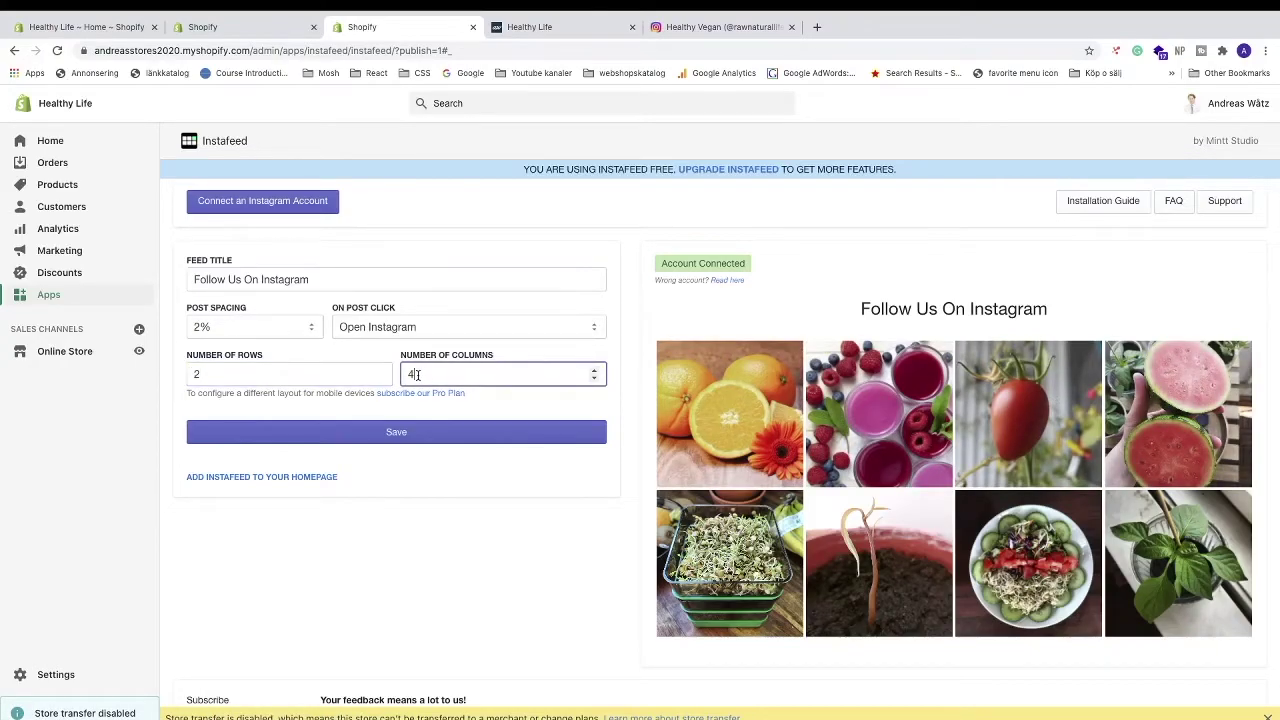
{"action": "key", "text": "BackSpace"}
{"action": "type", "text": "6"}
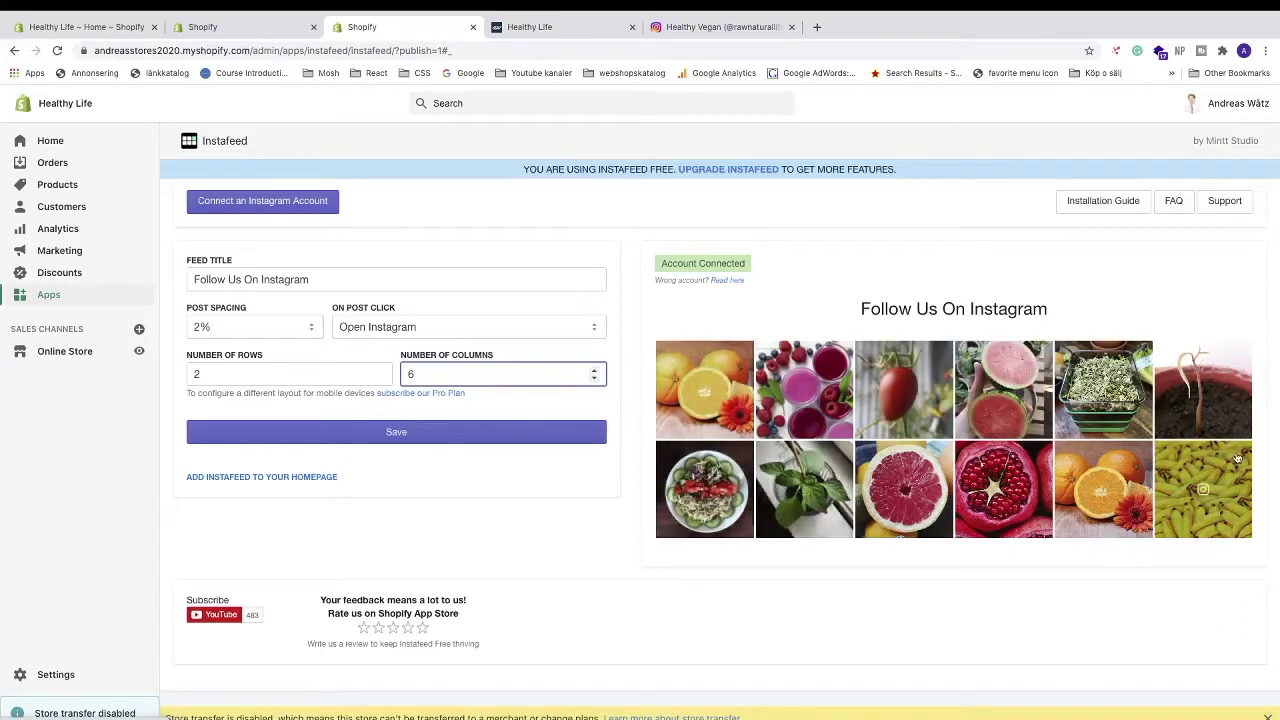
{"action": "left_click", "coordinate": [397, 432]}
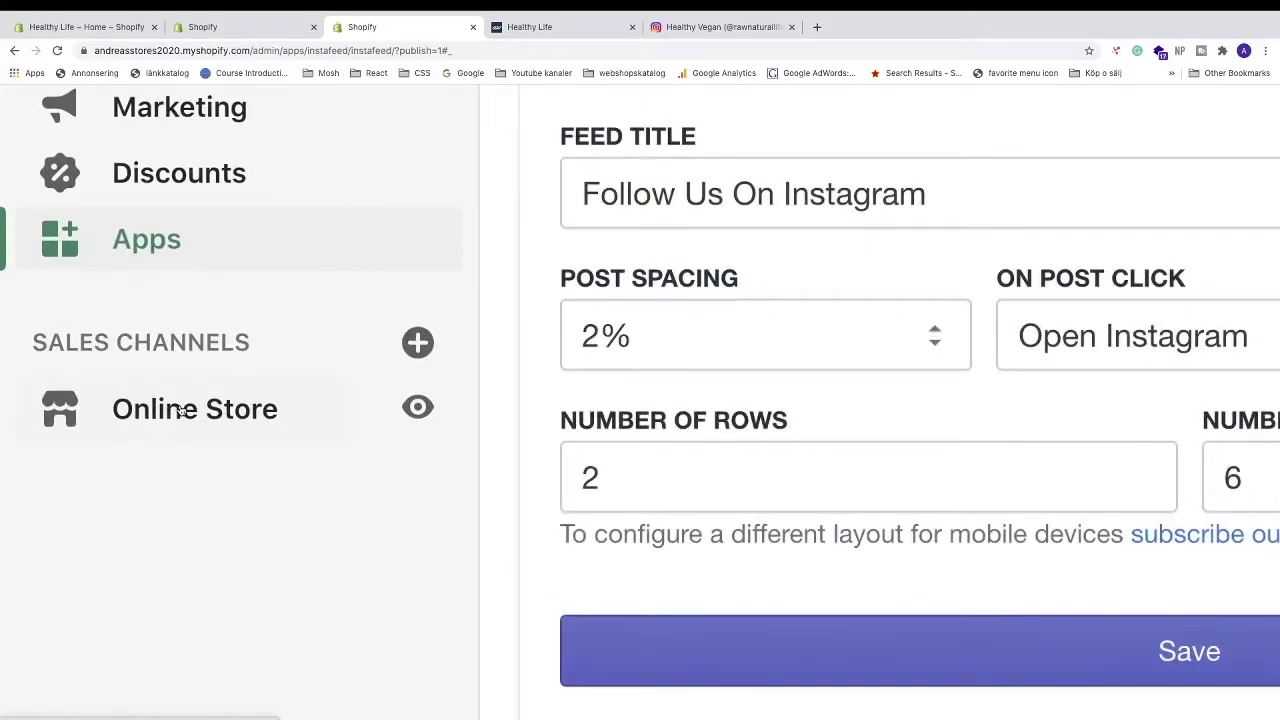
- Open the online store's current Brooklyn theme for customization
{"action": "left_click", "coordinate": [181, 410]}
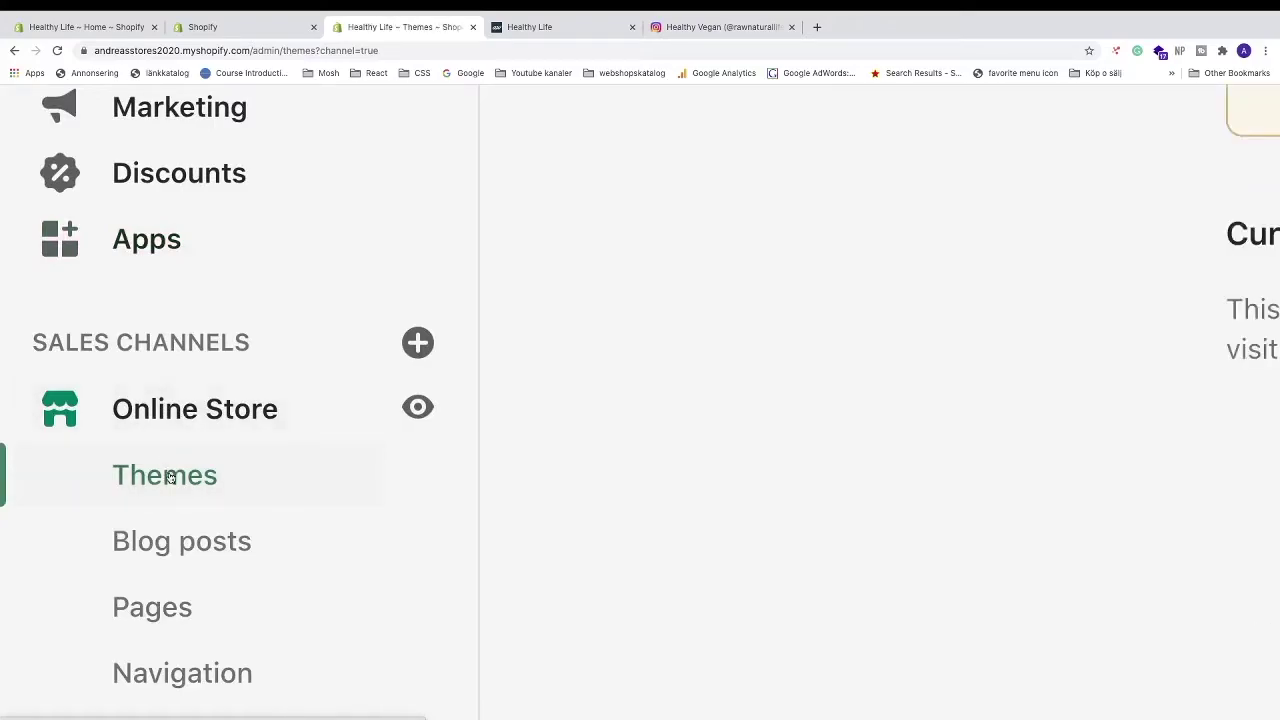
{"action": "scroll", "coordinate": [170, 478], "scroll_direction": "down", "scroll_amount": 5}
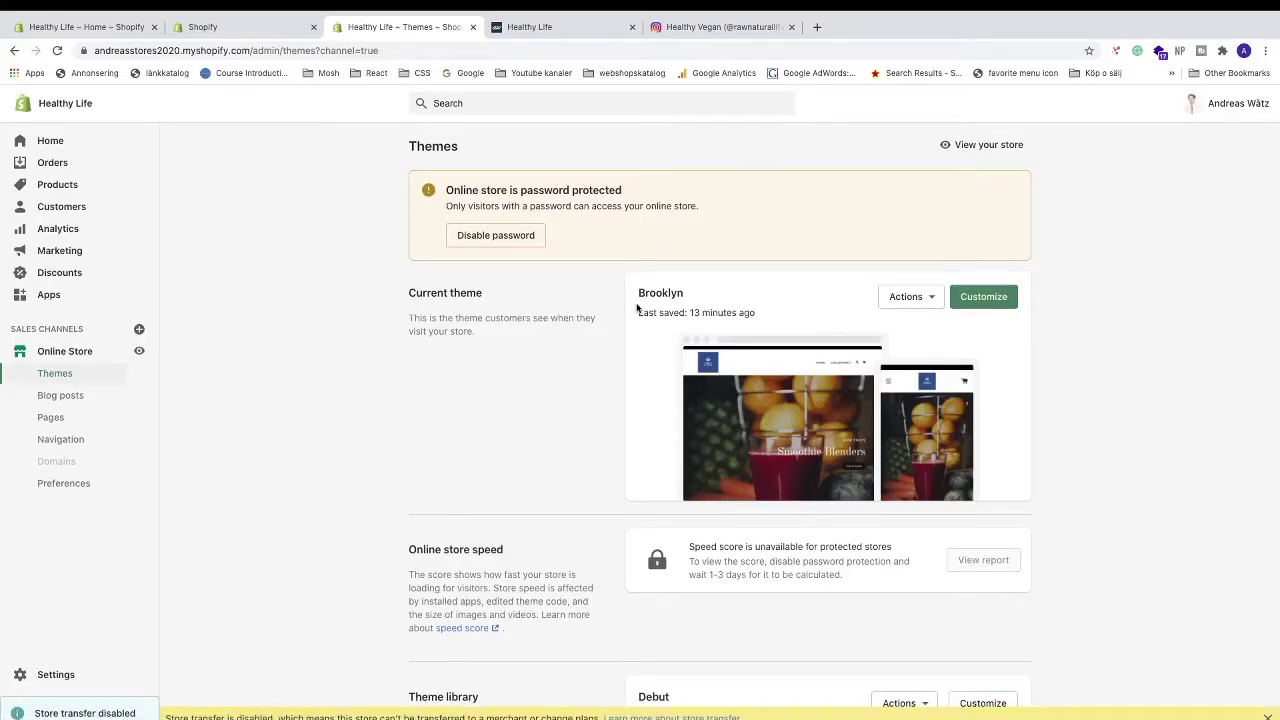
{"action": "scroll", "coordinate": [986, 306], "scroll_direction": "up", "scroll_amount": 5}
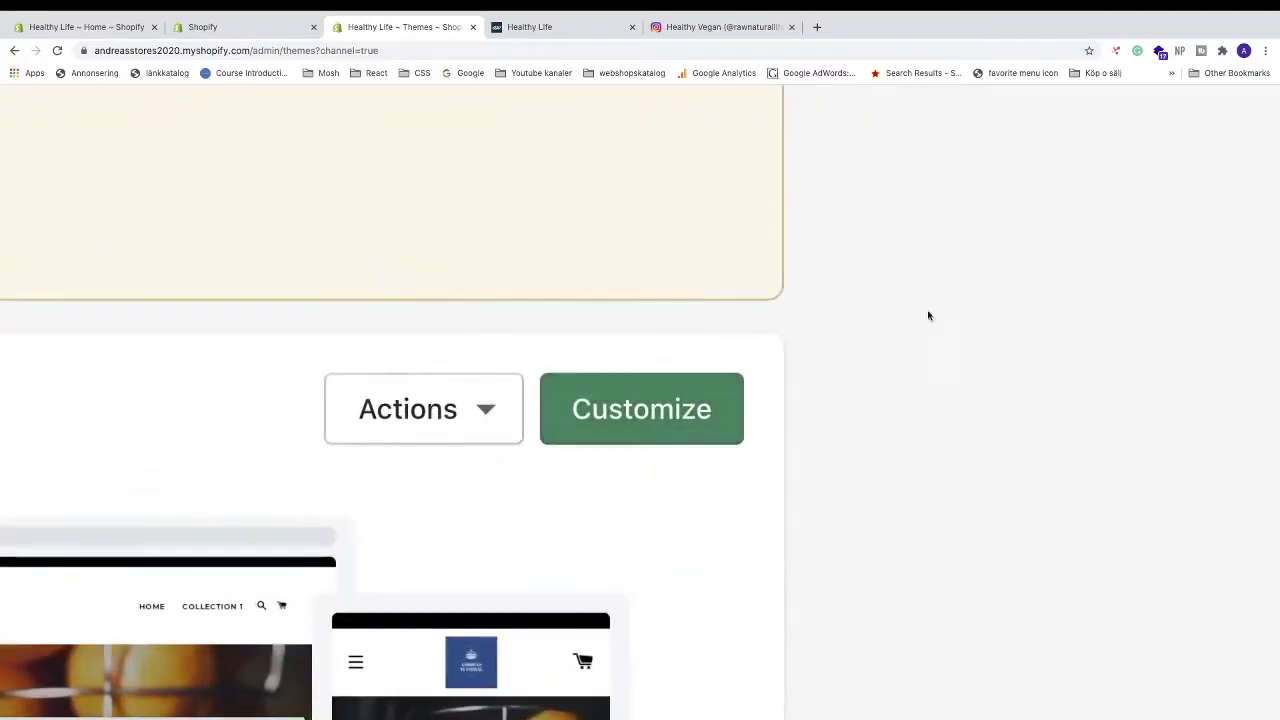
{"action": "left_click", "coordinate": [617, 410]}
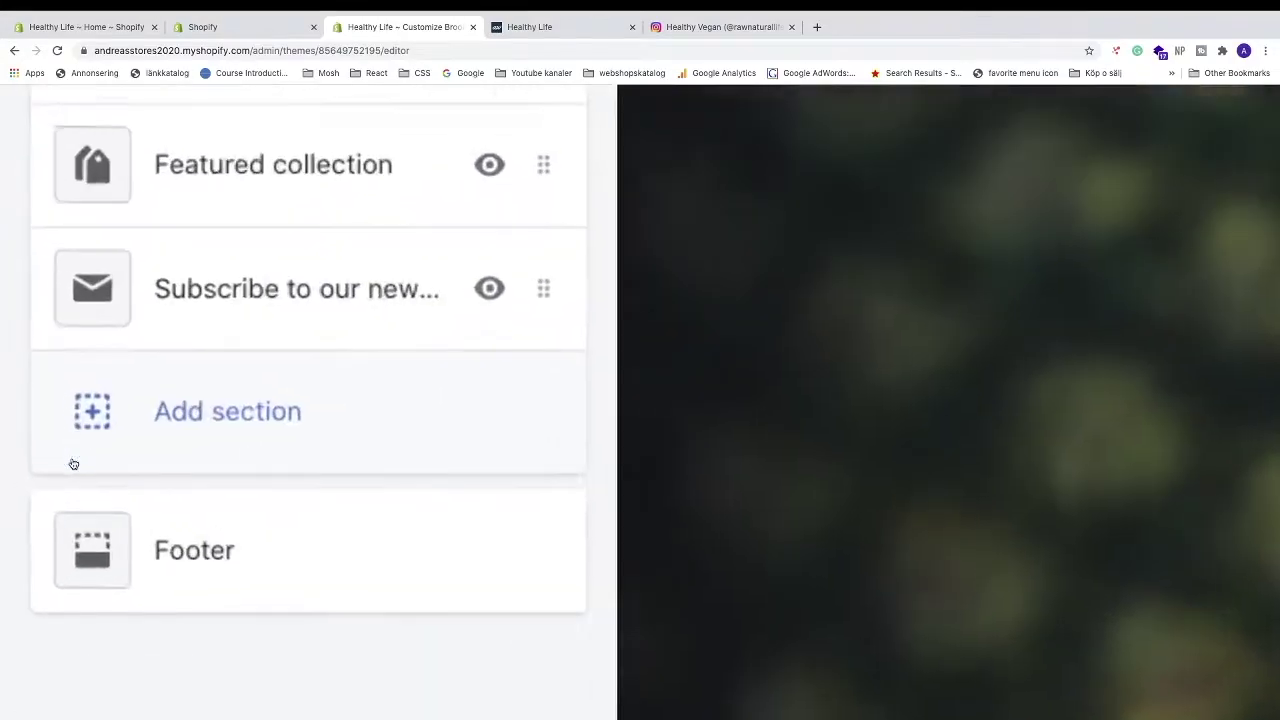
- Add an Instafeed App section to the home page
{"action": "left_click", "coordinate": [92, 463]}
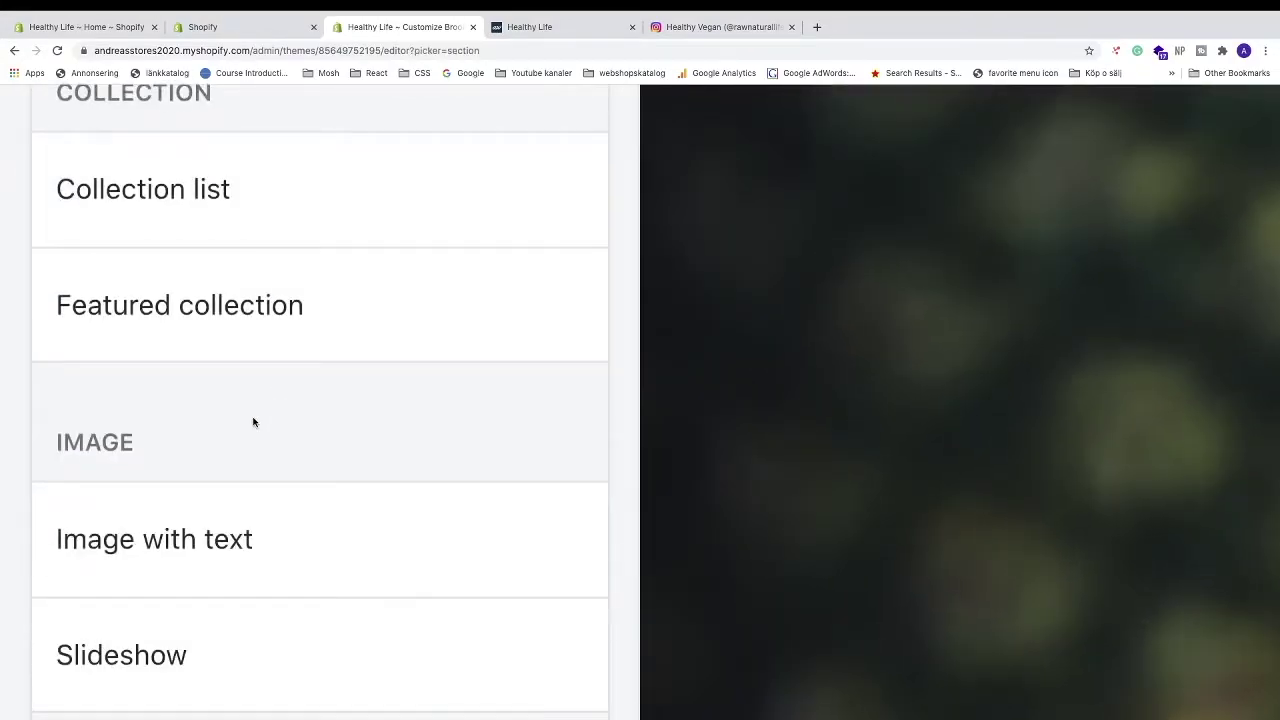
{"action": "scroll", "coordinate": [253, 420], "scroll_direction": "down", "scroll_amount": 5}
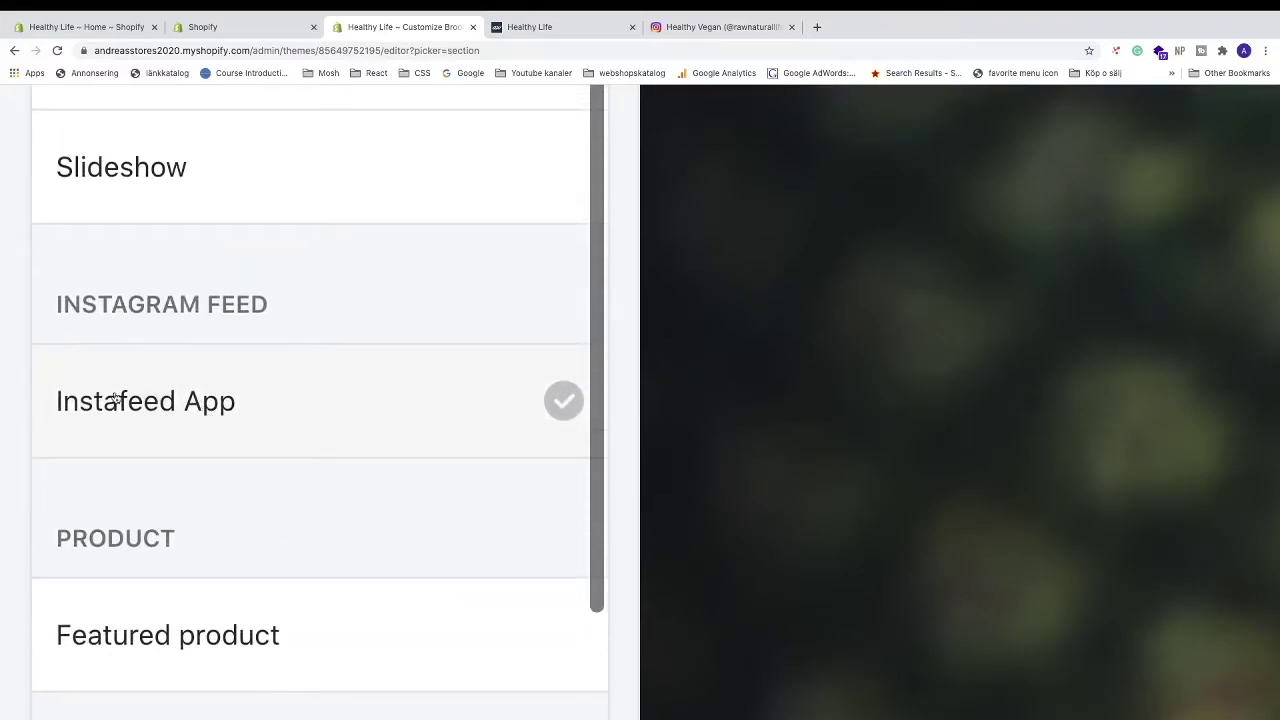
{"action": "left_click", "coordinate": [166, 410]}
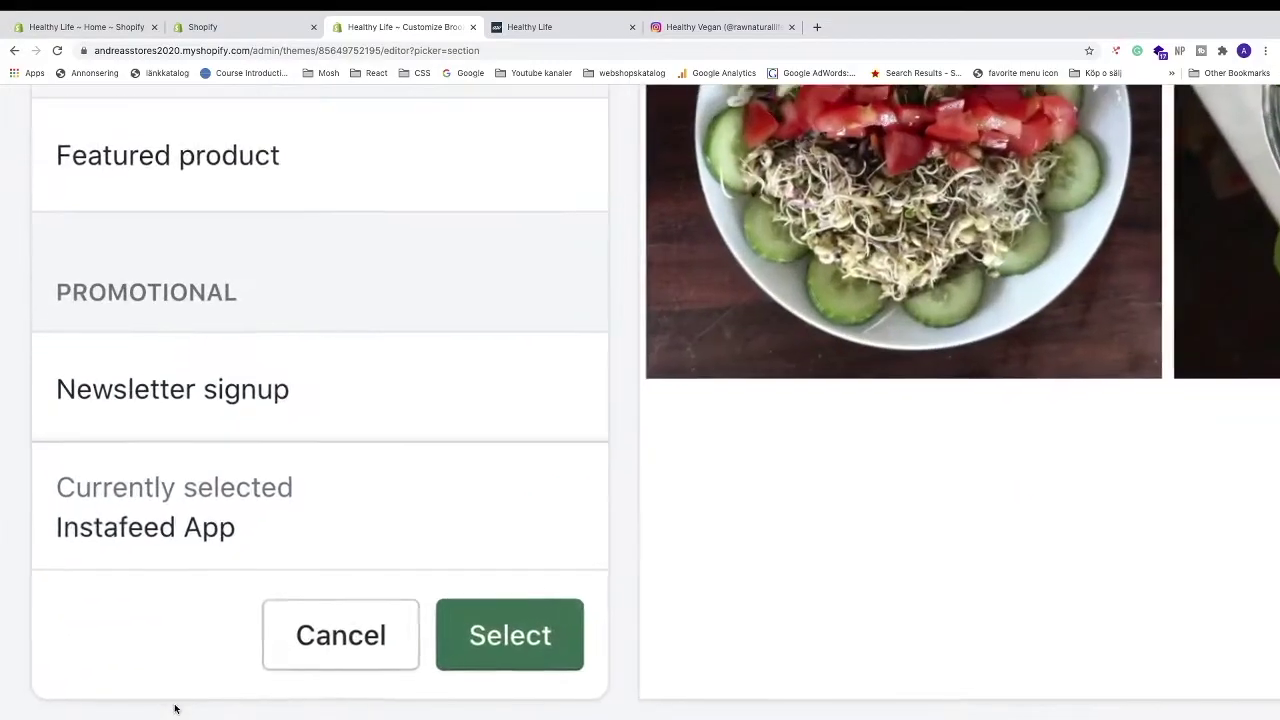
{"action": "left_click", "coordinate": [183, 700]}
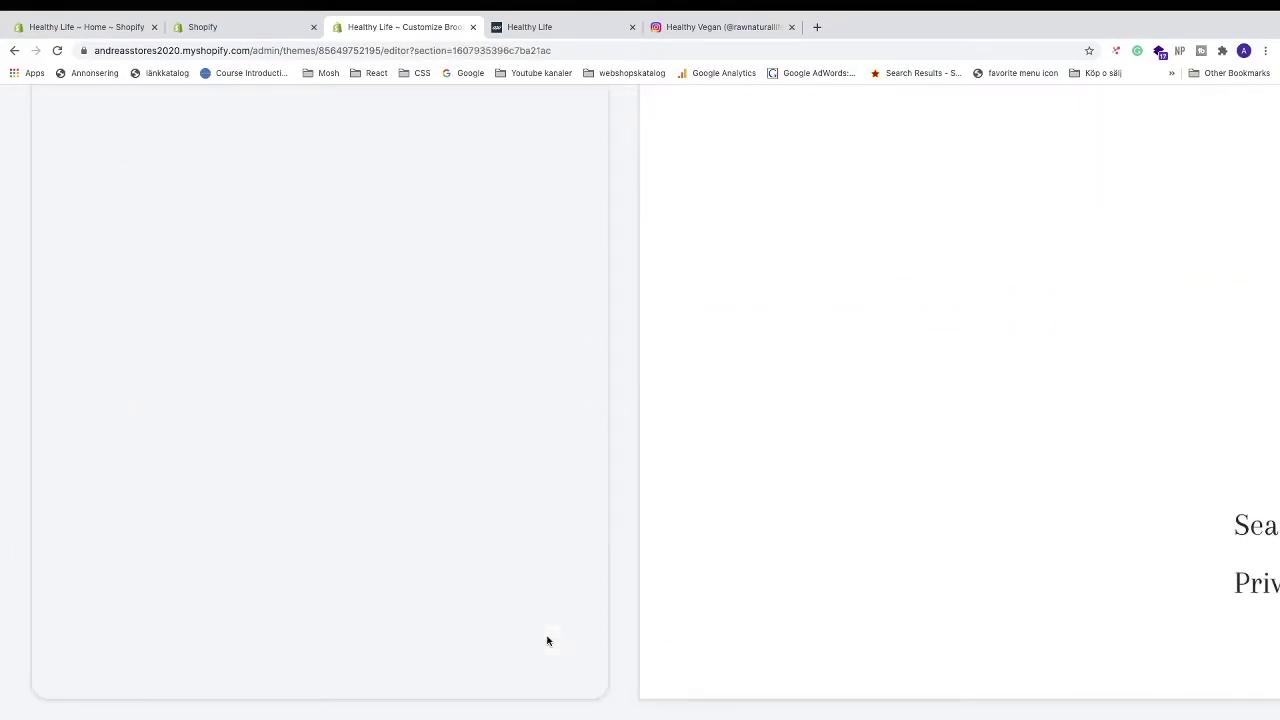
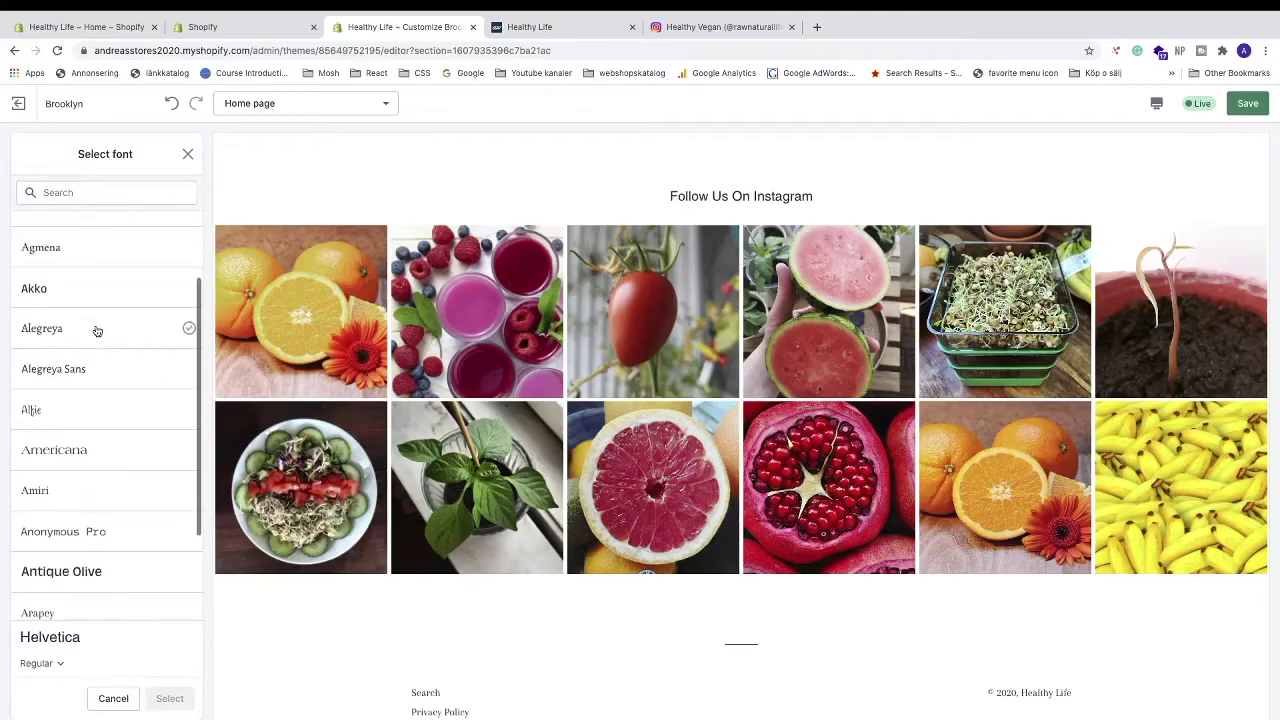
- Search the fonts for "serif" and set the Instafeed section's heading font to PT Serif Regular
{"action": "scroll", "coordinate": [157, 225], "scroll_direction": "up", "scroll_amount": 2}
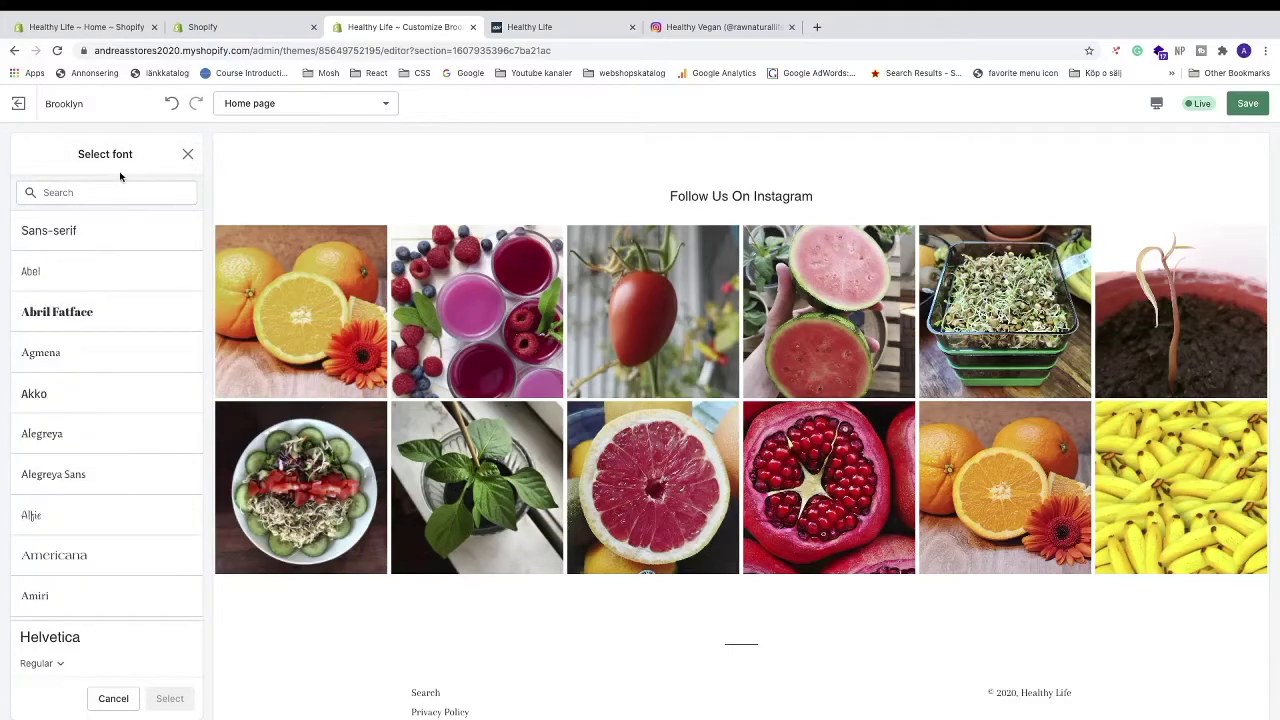
{"action": "left_click", "coordinate": [89, 194]}
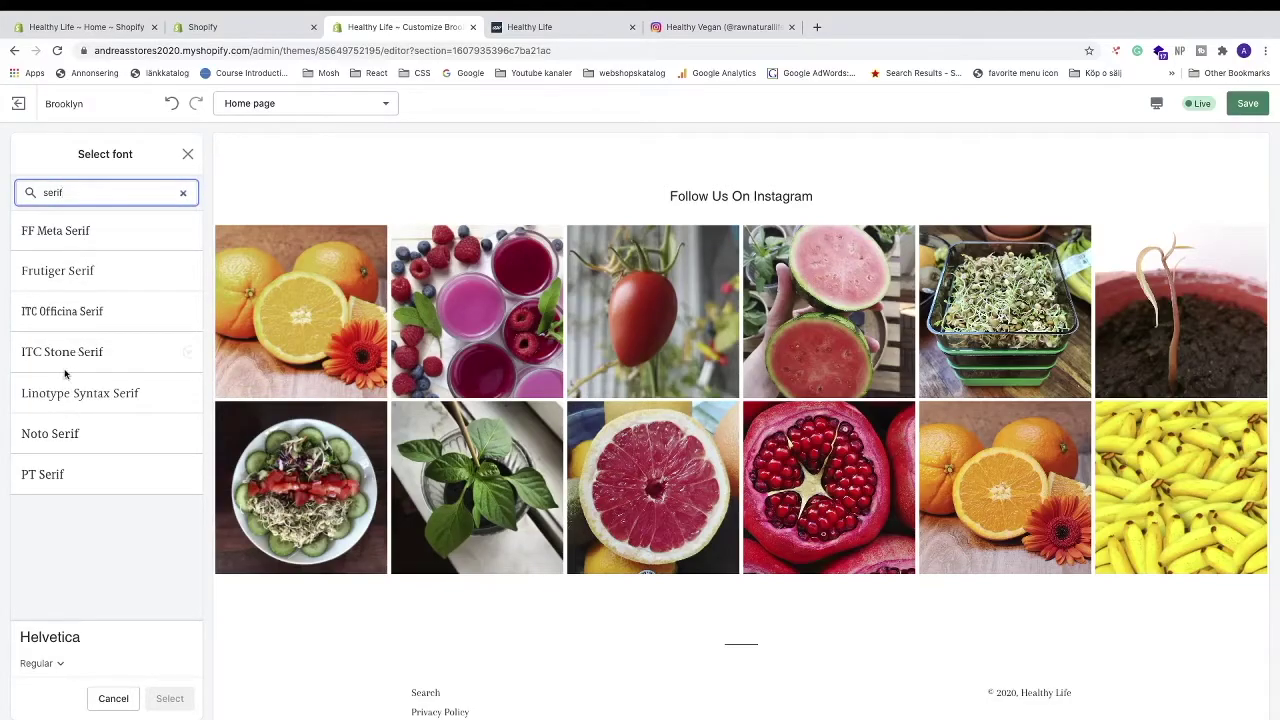
{"action": "left_click", "coordinate": [46, 474]}
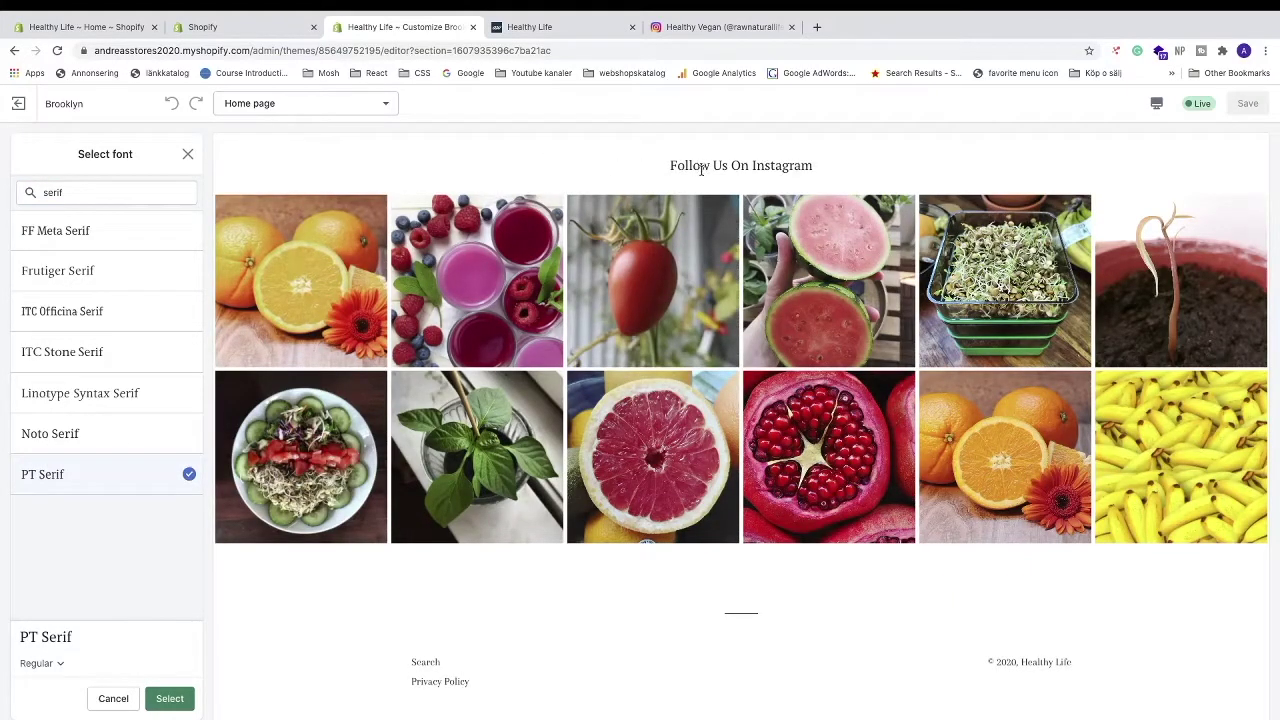
{"action": "scroll", "coordinate": [34, 663], "scroll_direction": "up", "scroll_amount": 5}
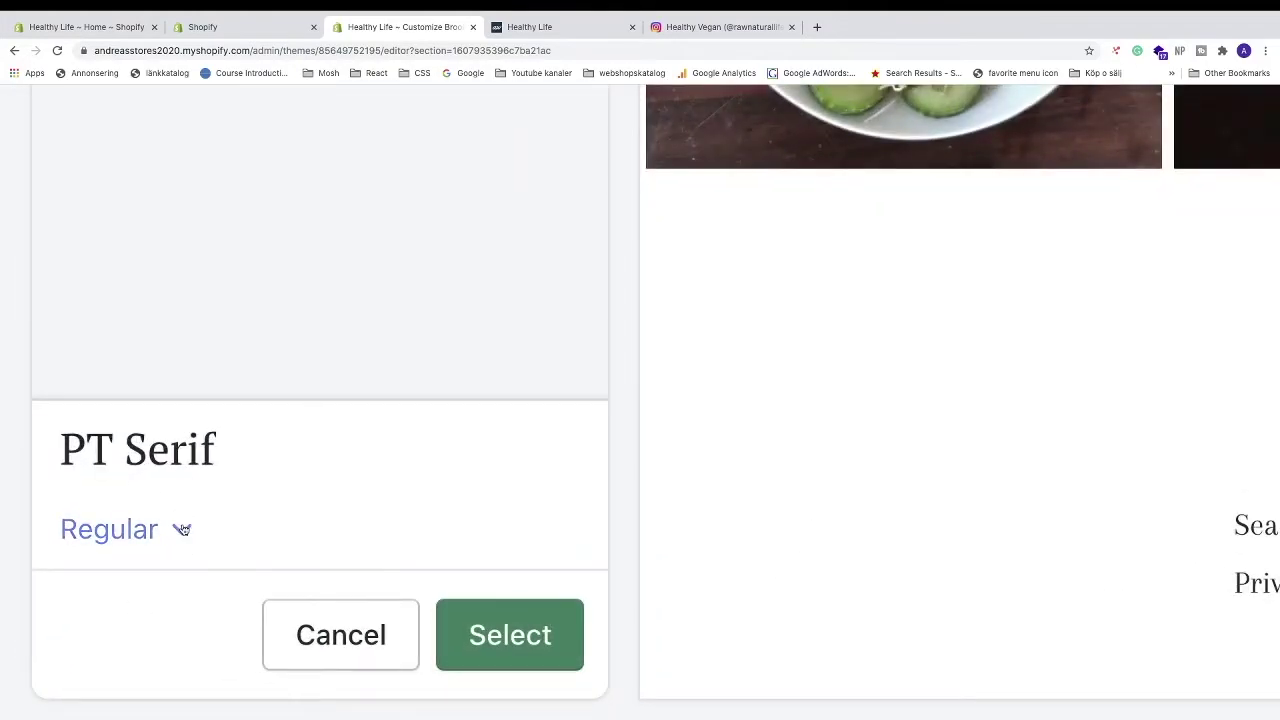
{"action": "left_click", "coordinate": [178, 528]}
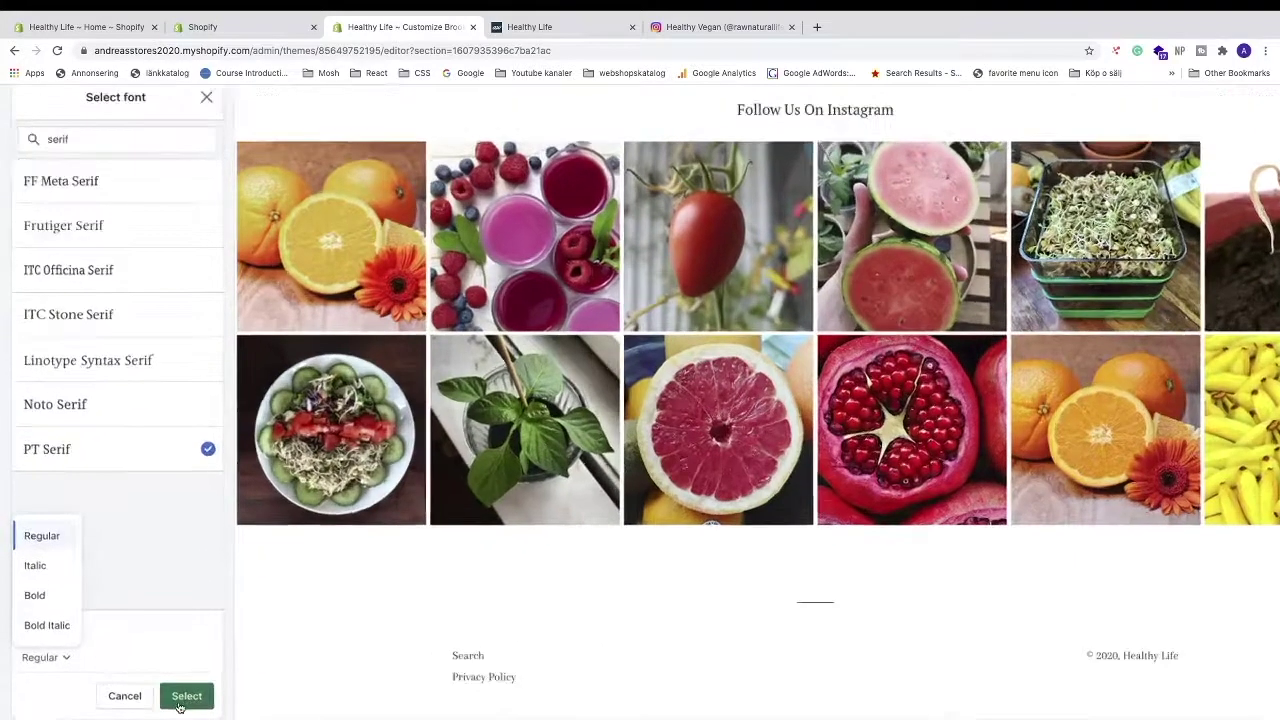
{"action": "left_click", "coordinate": [182, 700]}
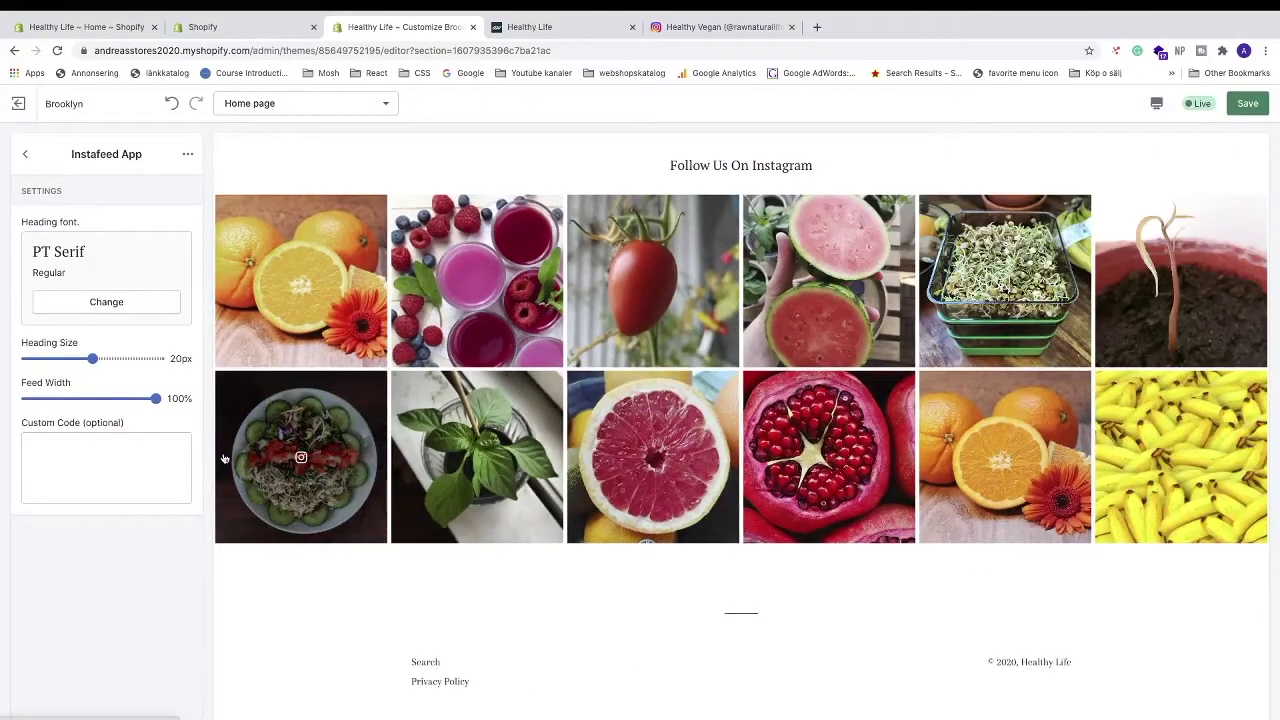
- Set the Instafeed heading size to 30px and the feed width to 70%, and save the theme
{"action": "left_click_drag", "start_coordinate": [92, 358], "coordinate": [159, 358]}
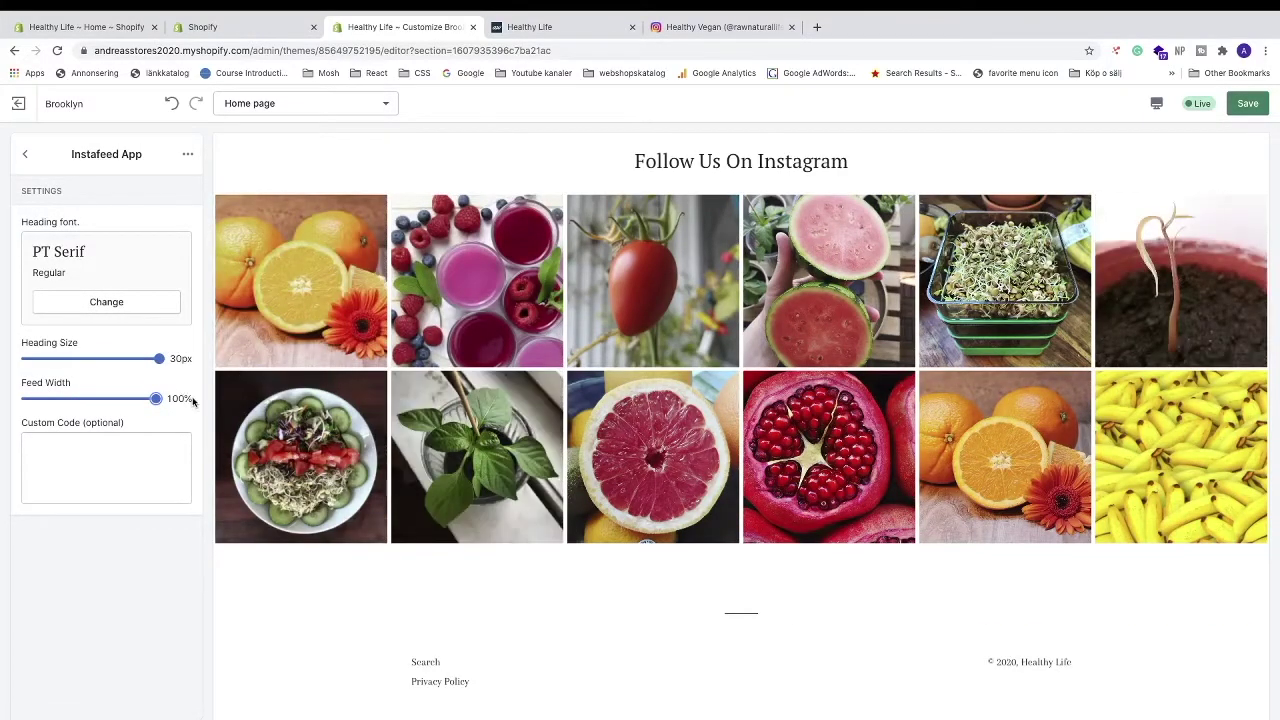
{"action": "left_click_drag", "start_coordinate": [157, 399], "coordinate": [87, 410]}
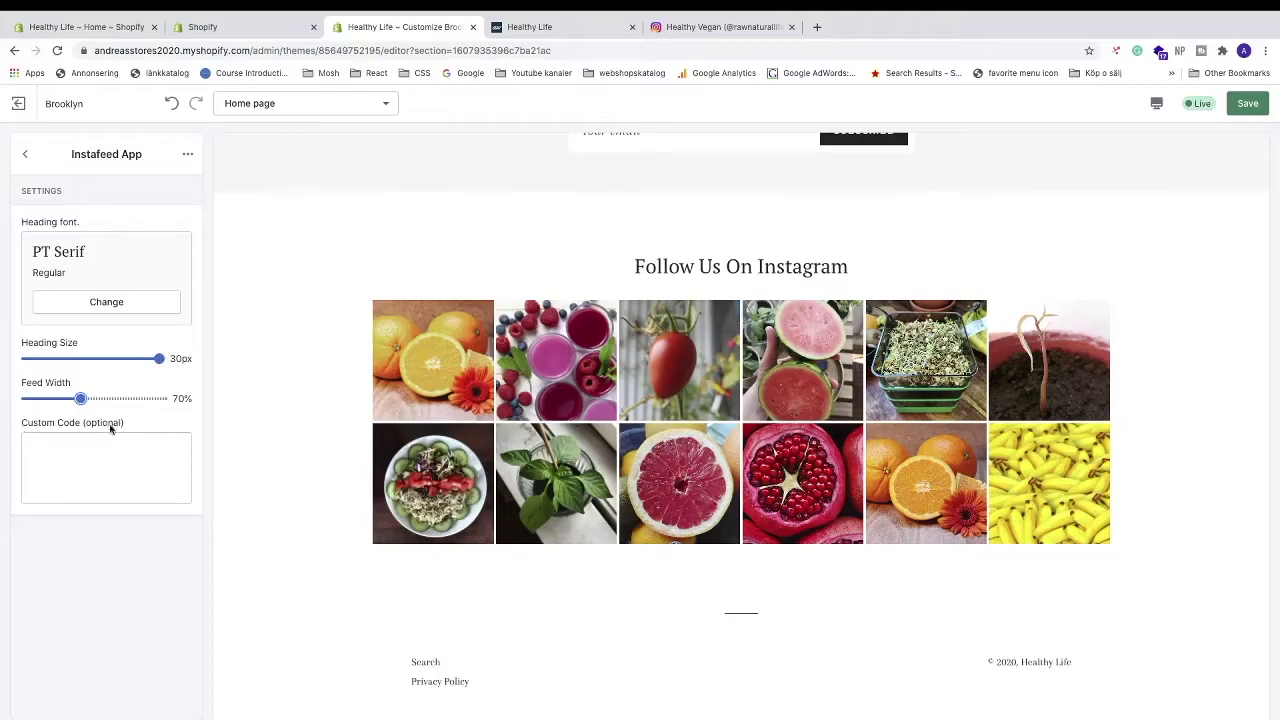
{"action": "scroll", "coordinate": [1258, 110], "scroll_direction": "up", "scroll_amount": 5}
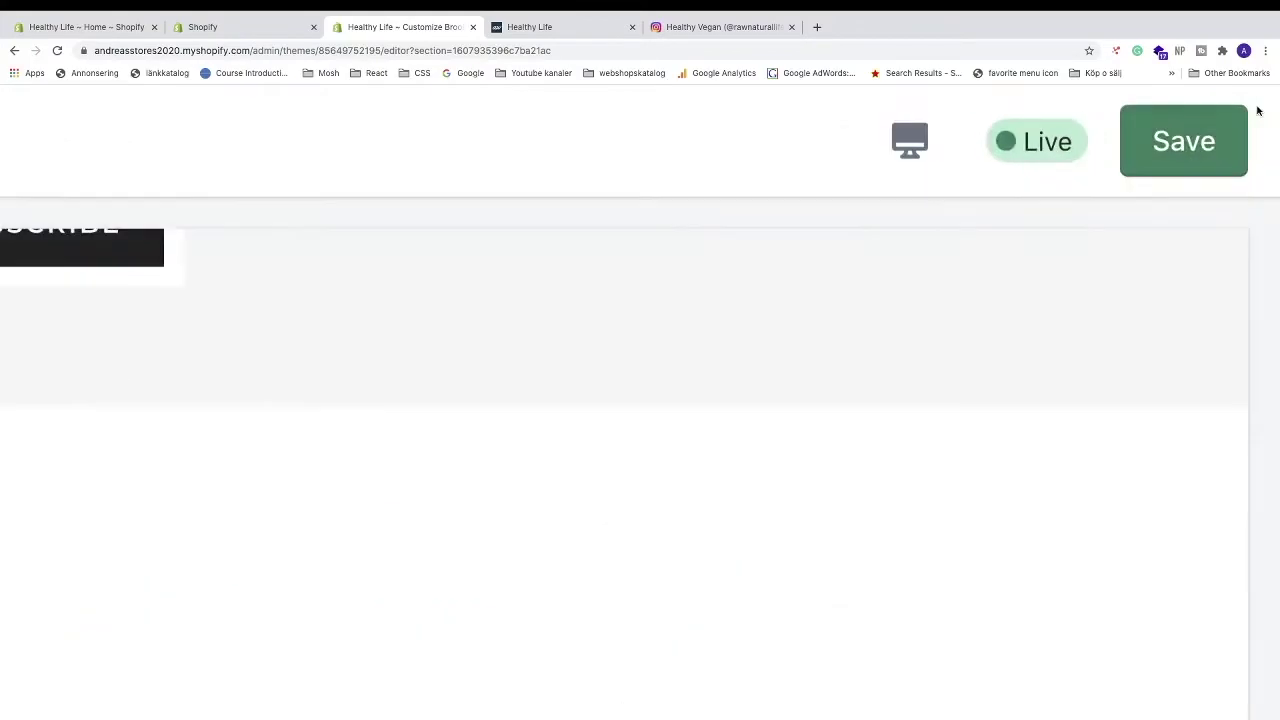
{"action": "left_click", "coordinate": [1168, 160]}
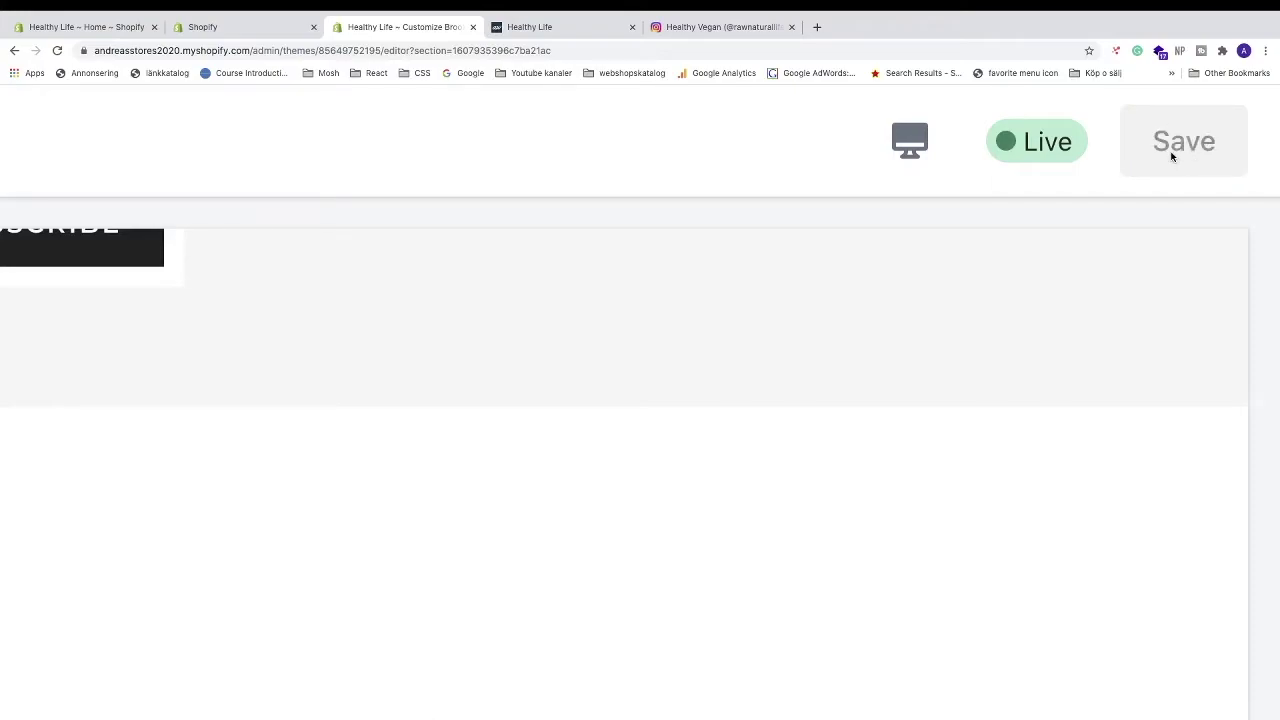
{"action": "scroll", "coordinate": [1172, 156], "scroll_direction": "down", "scroll_amount": 5}
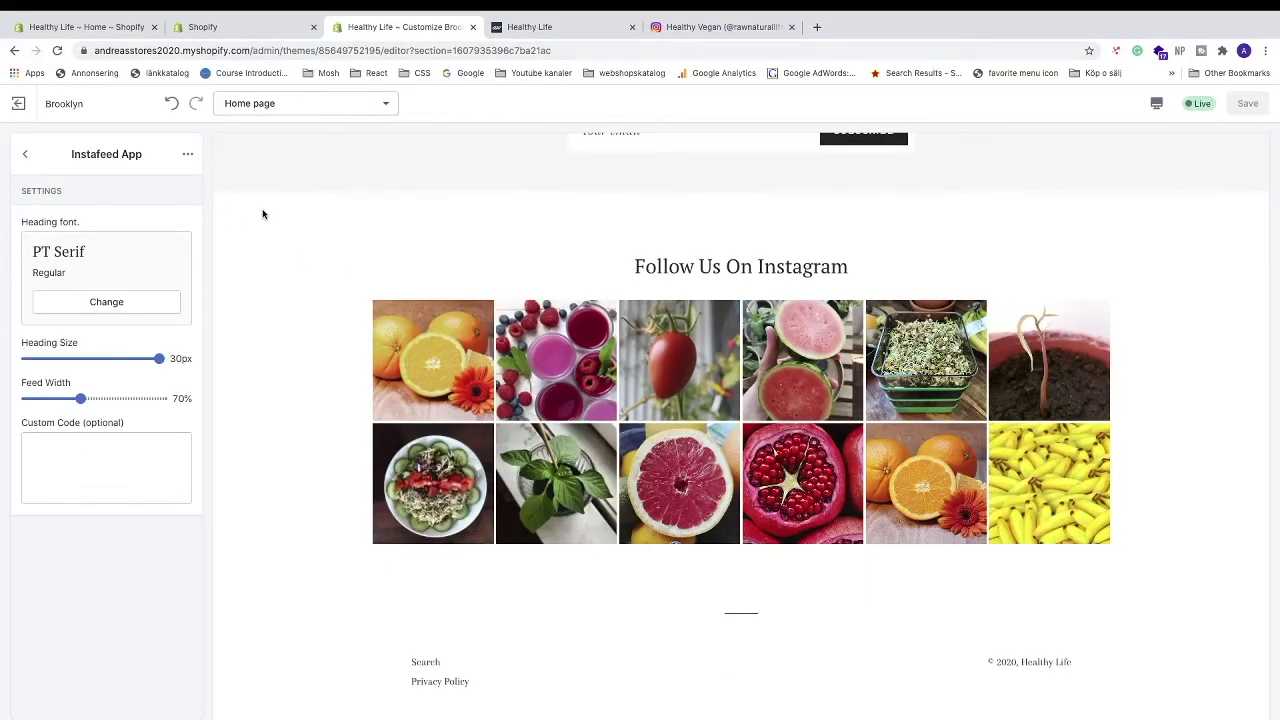
- Move the Instafeed App section directly below the Slideshow on the home page and save the theme
{"action": "left_click", "coordinate": [25, 154]}
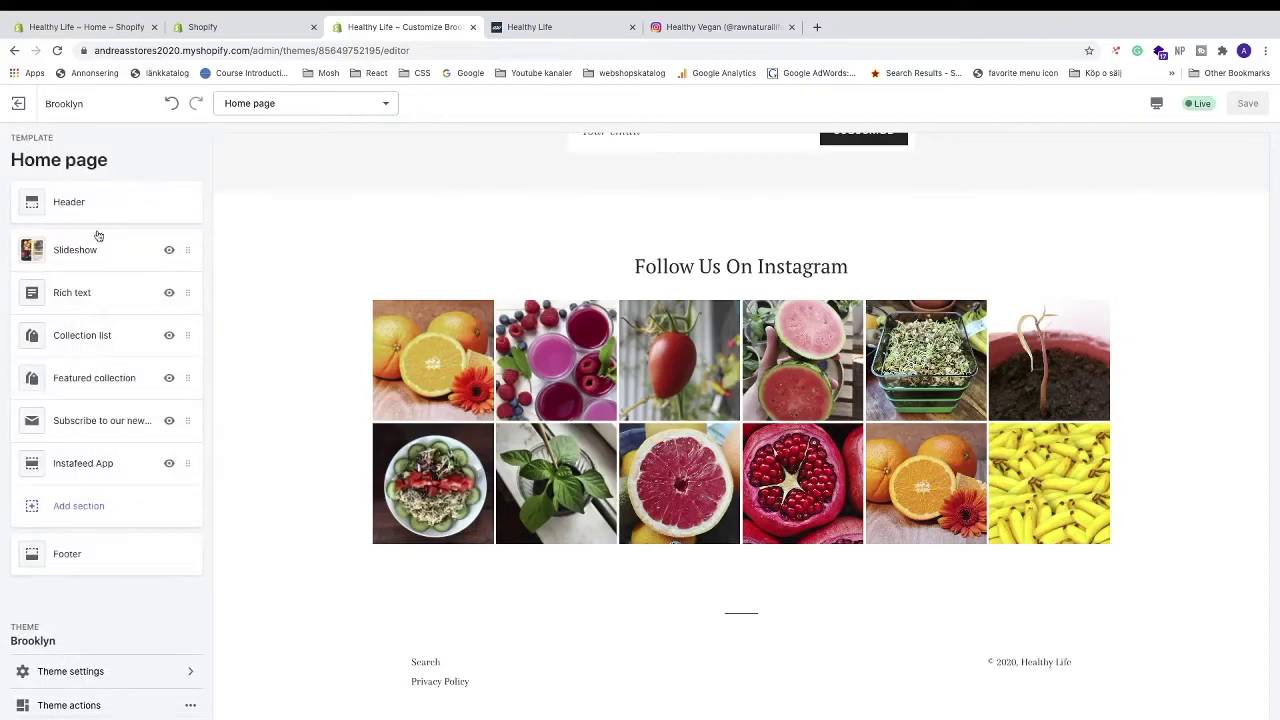
{"action": "scroll", "coordinate": [358, 389], "scroll_direction": "up", "scroll_amount": 10}
{"action": "scroll", "coordinate": [358, 389], "scroll_direction": "down", "scroll_amount": 15}
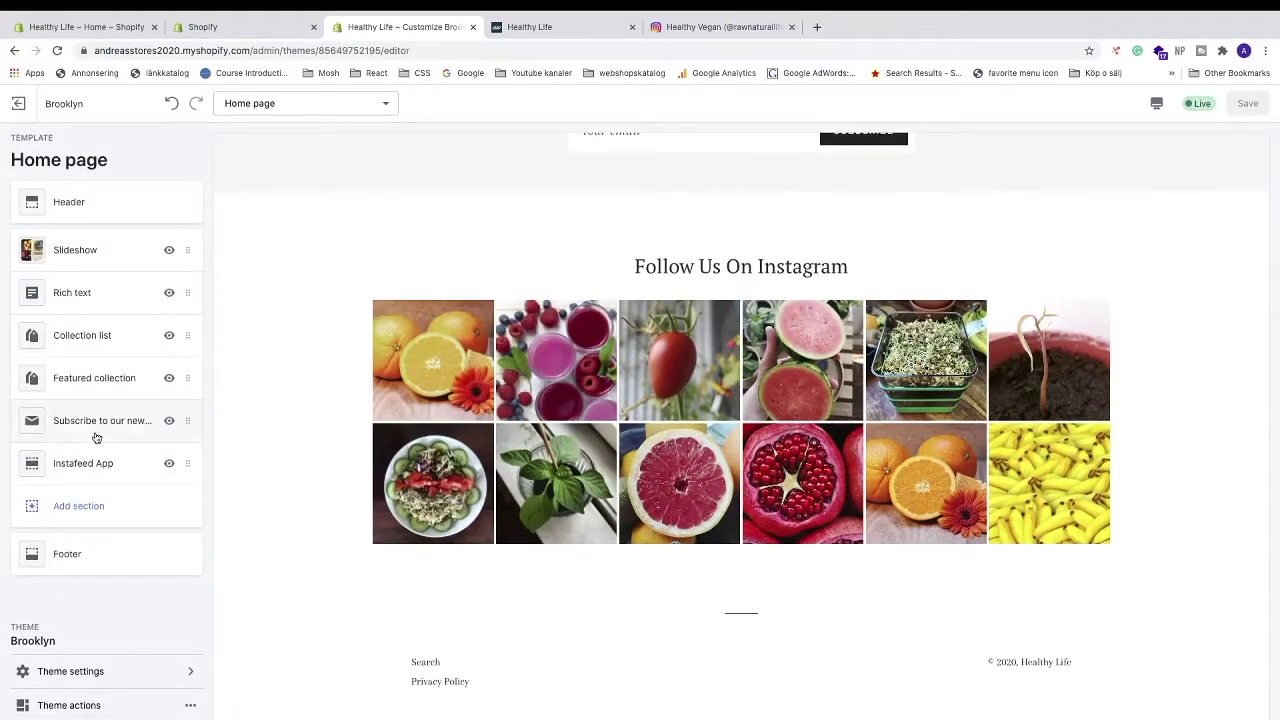
{"action": "left_click_drag", "start_coordinate": [103, 467], "coordinate": [105, 294]}
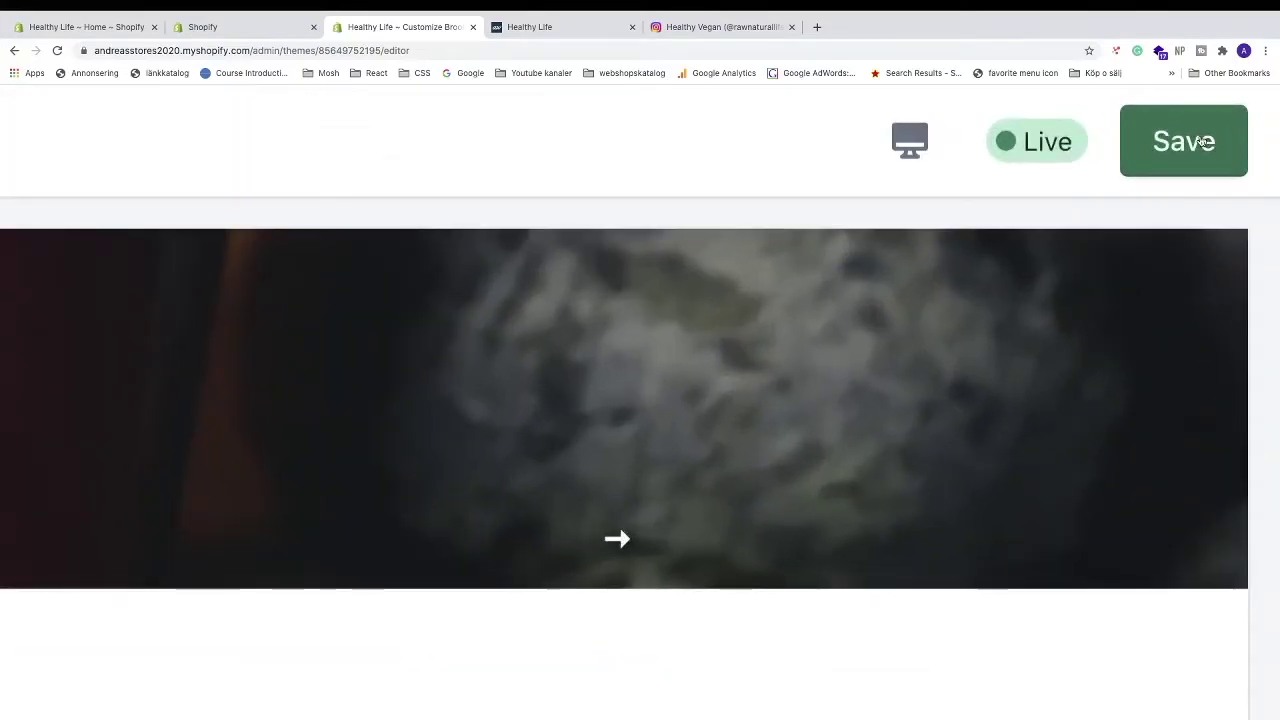
{"action": "left_click", "coordinate": [1254, 104]}
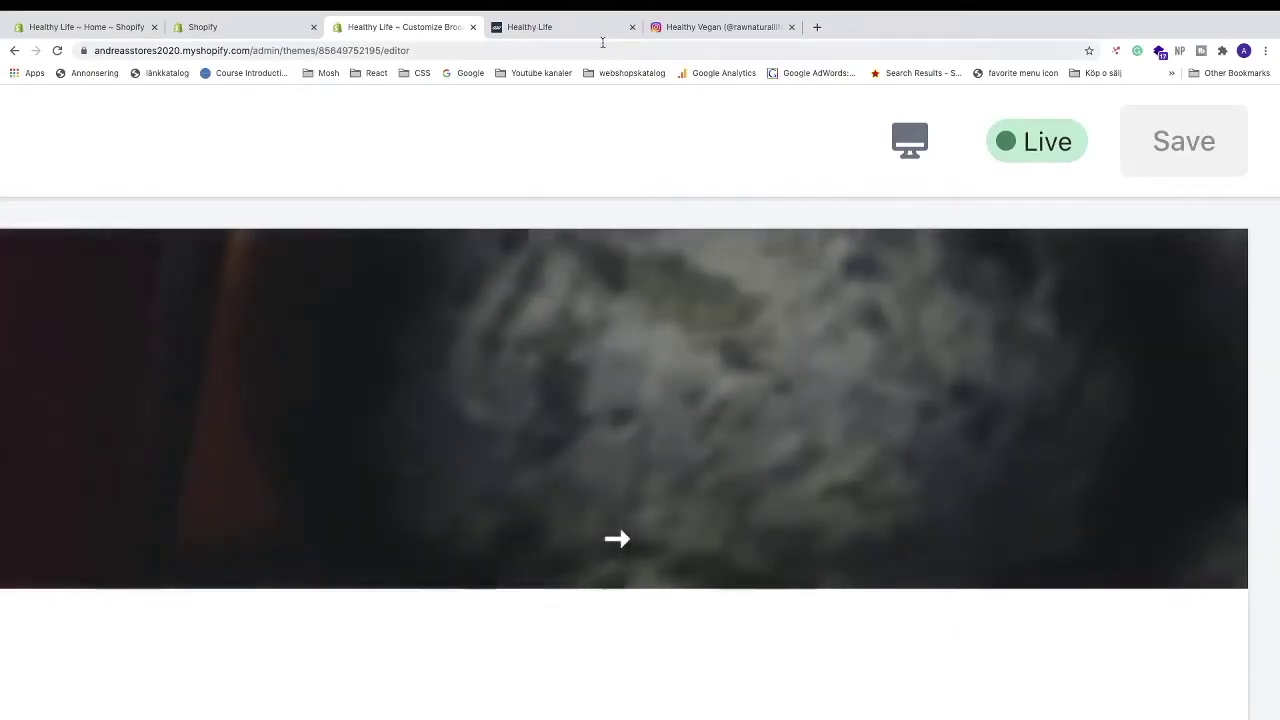
- Reload the storefront to check the Instagram feed, and test the link of its first orange photo before returning to the store
{"action": "left_click", "coordinate": [573, 30]}
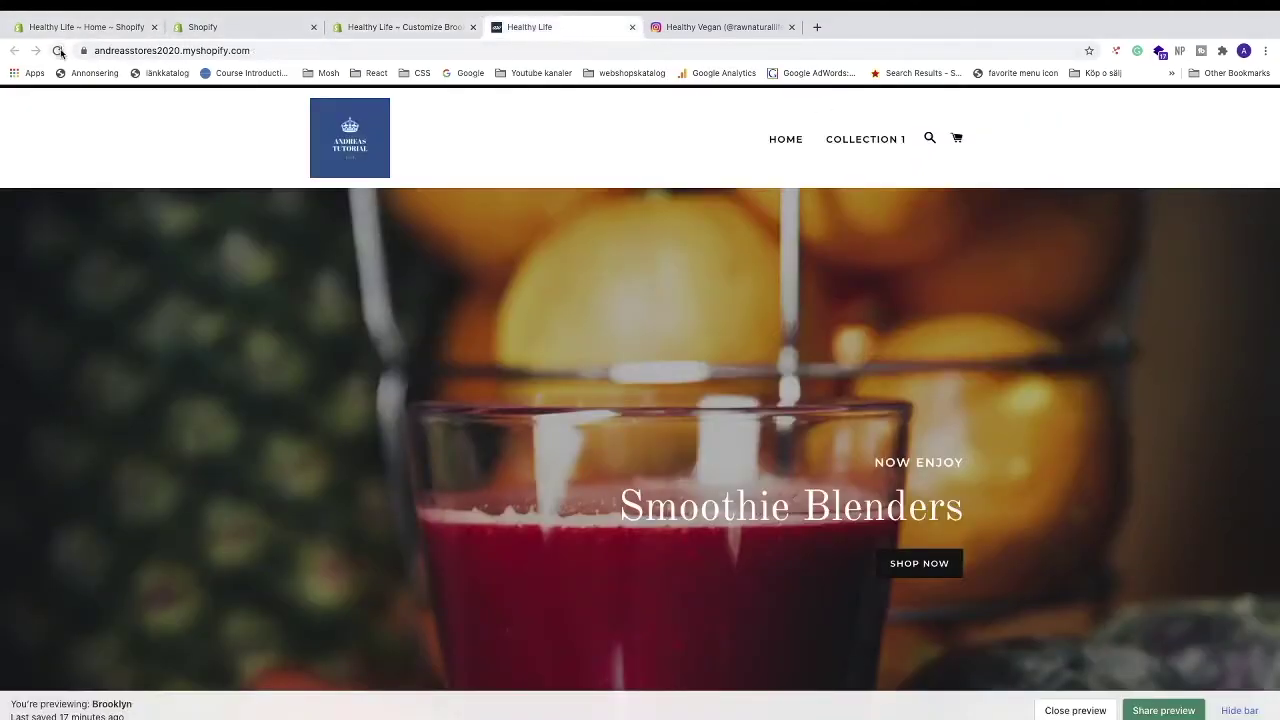
{"action": "left_click", "coordinate": [57, 52]}
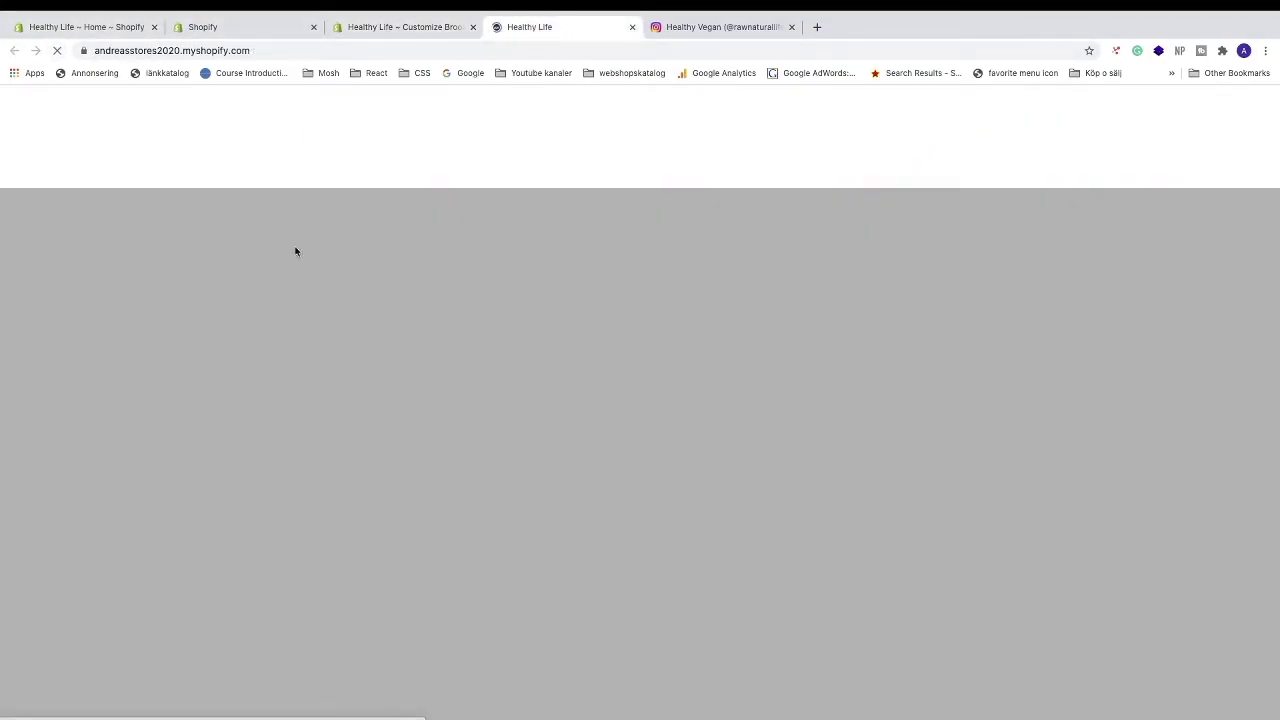
{"action": "scroll", "coordinate": [279, 289], "scroll_direction": "down", "scroll_amount": 1}
{"action": "scroll", "coordinate": [280, 290], "scroll_direction": "down", "scroll_amount": 5}
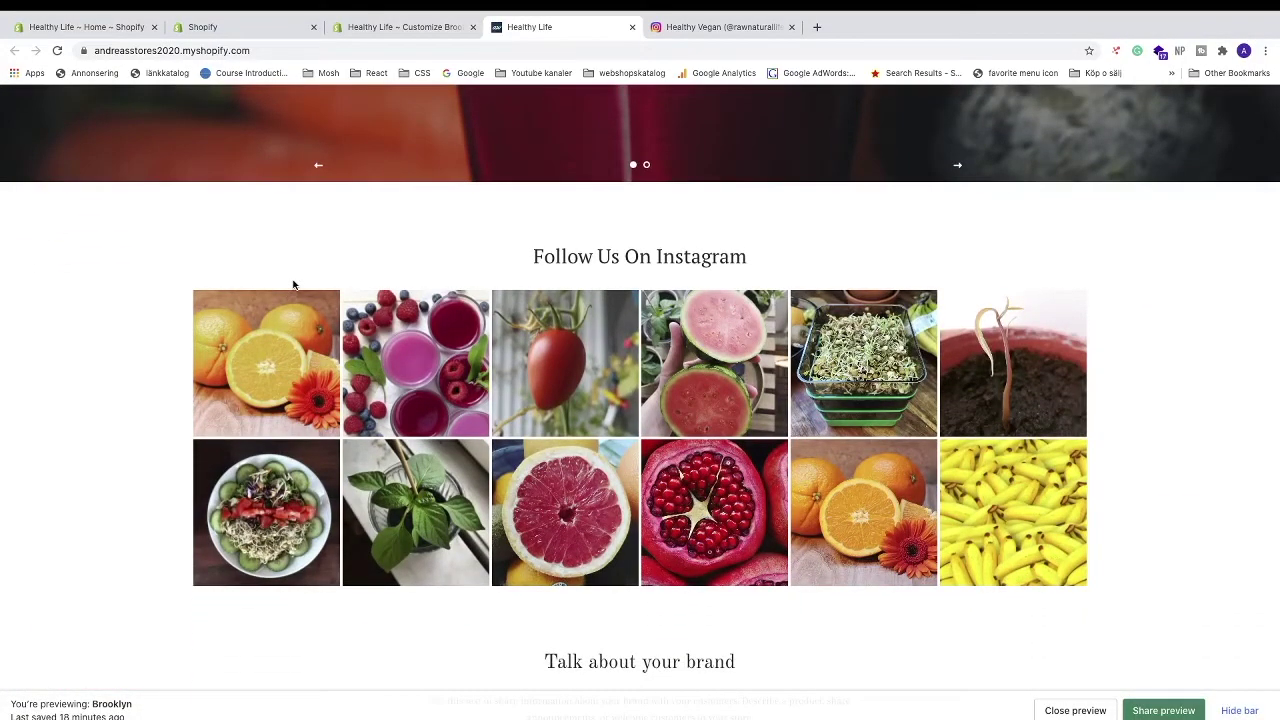
{"action": "left_click", "coordinate": [252, 372]}
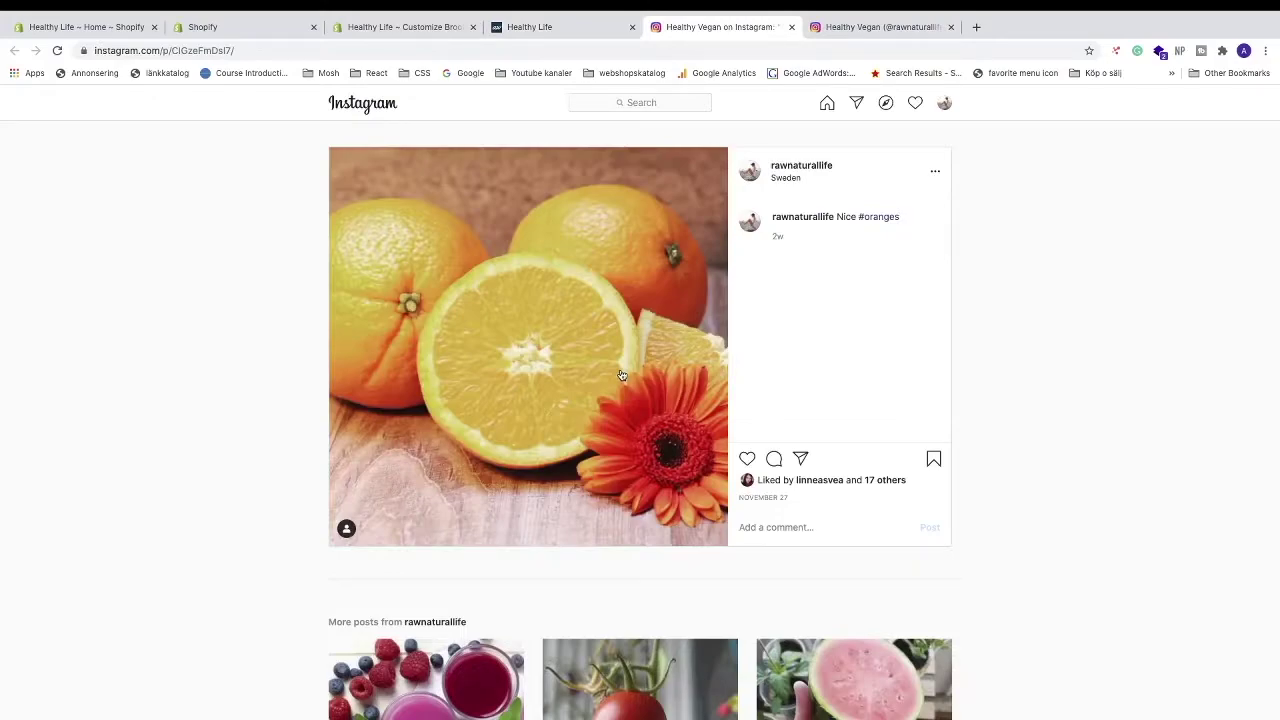
{"action": "left_click", "coordinate": [549, 26]}
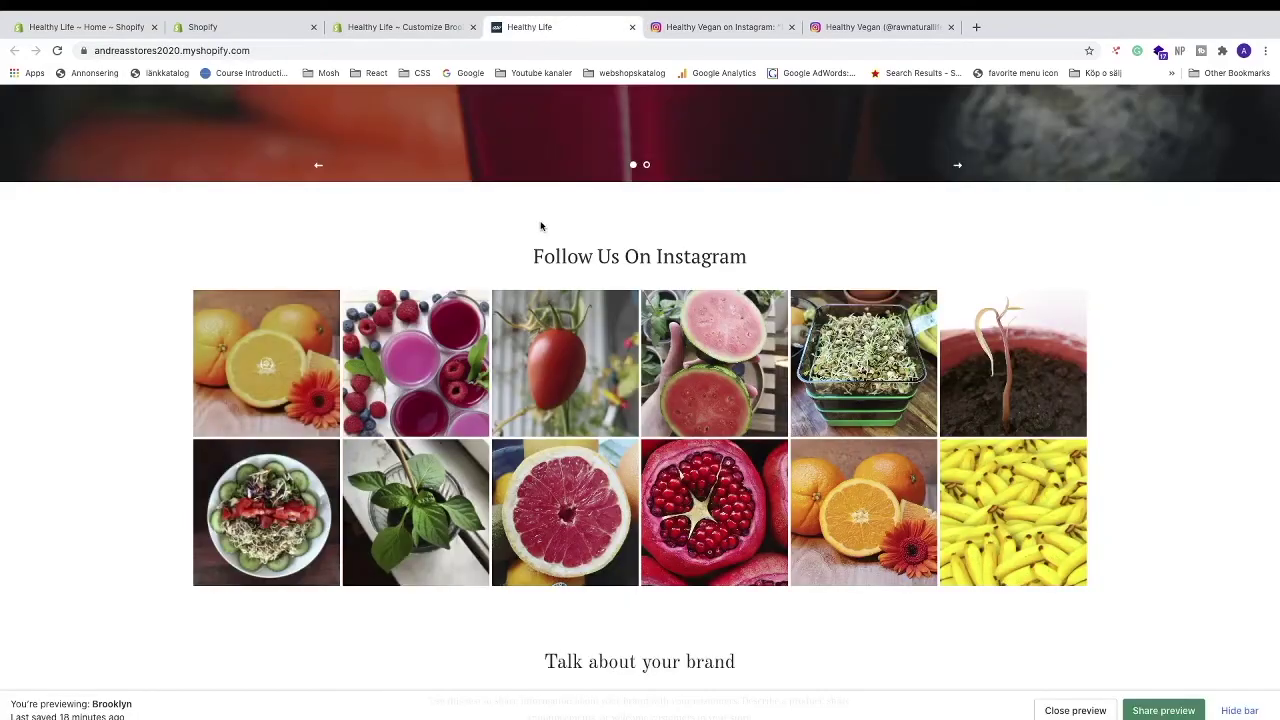